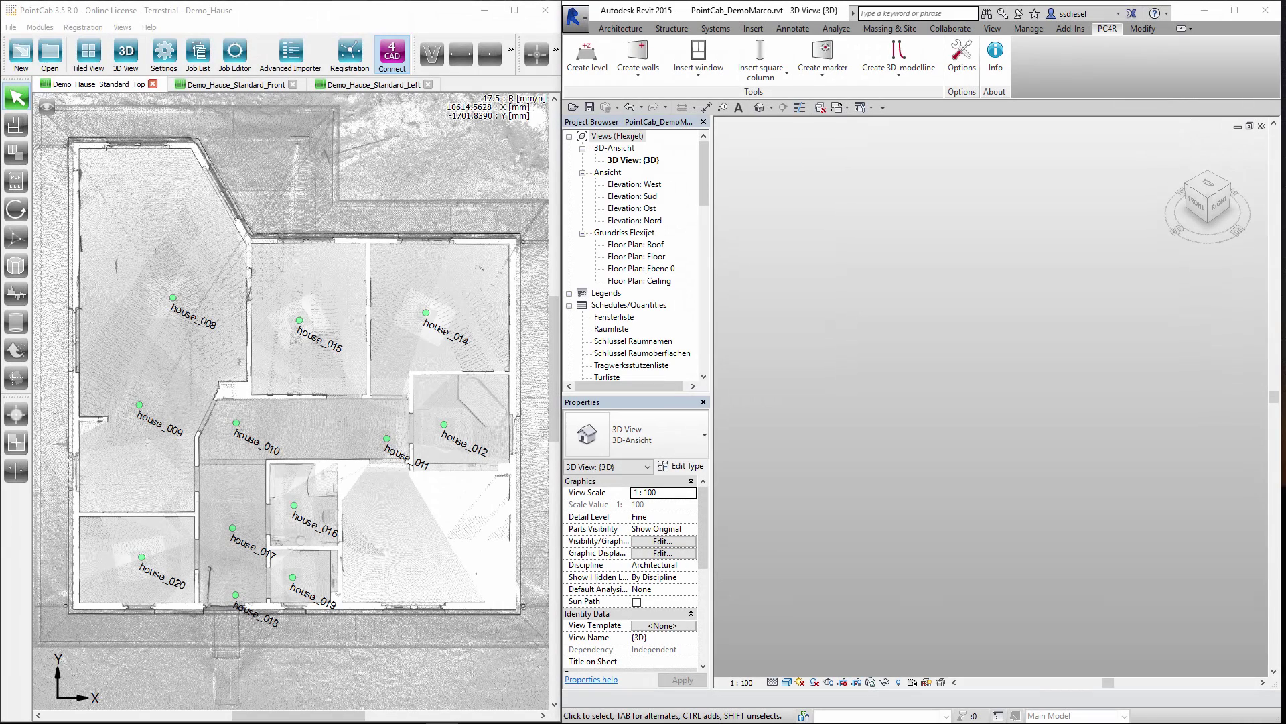
# Set up PointCab wall creation from Floor to Ceiling using wall type STB 30.0.
pyautogui.click(635, 63)
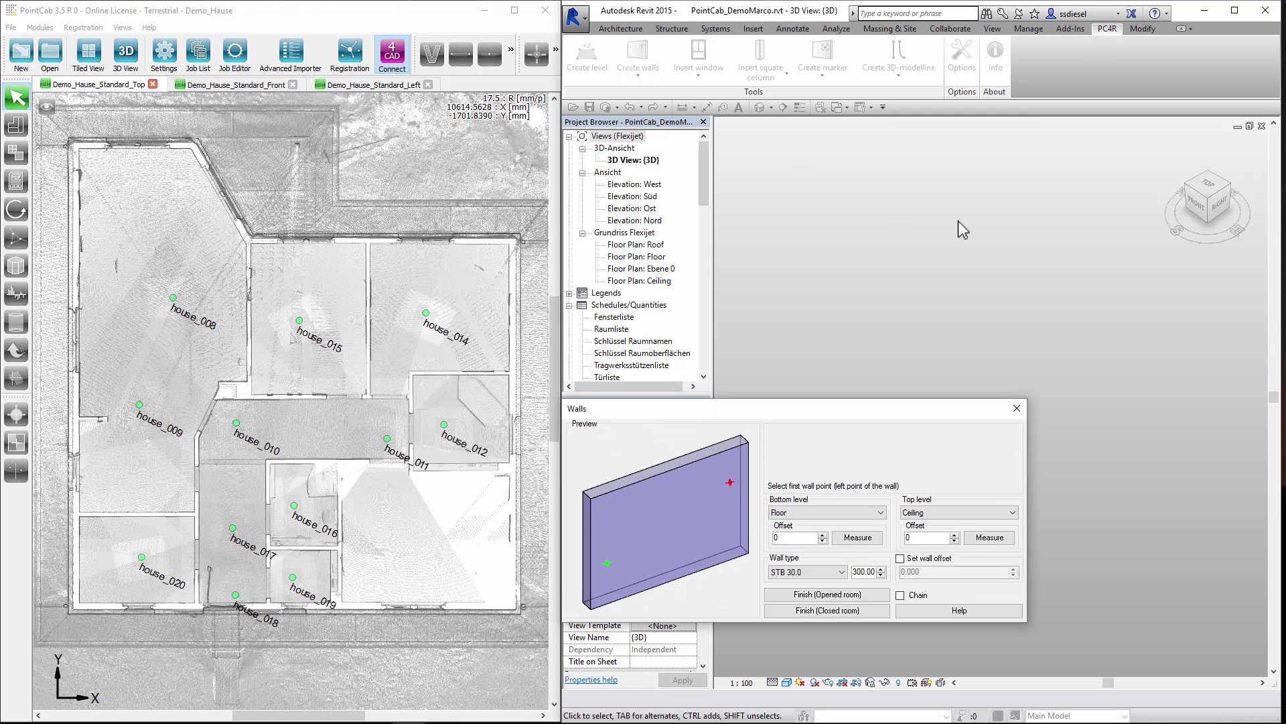
pyautogui.click(871, 513)
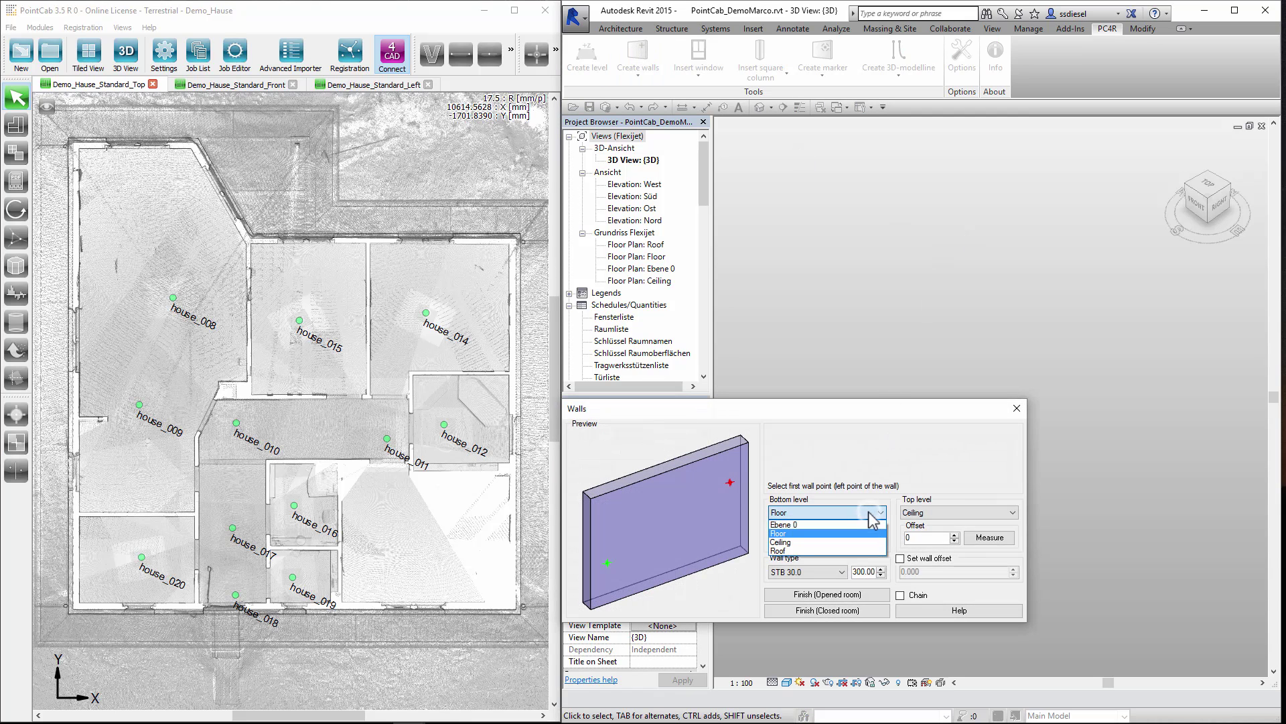
pyautogui.click(861, 534)
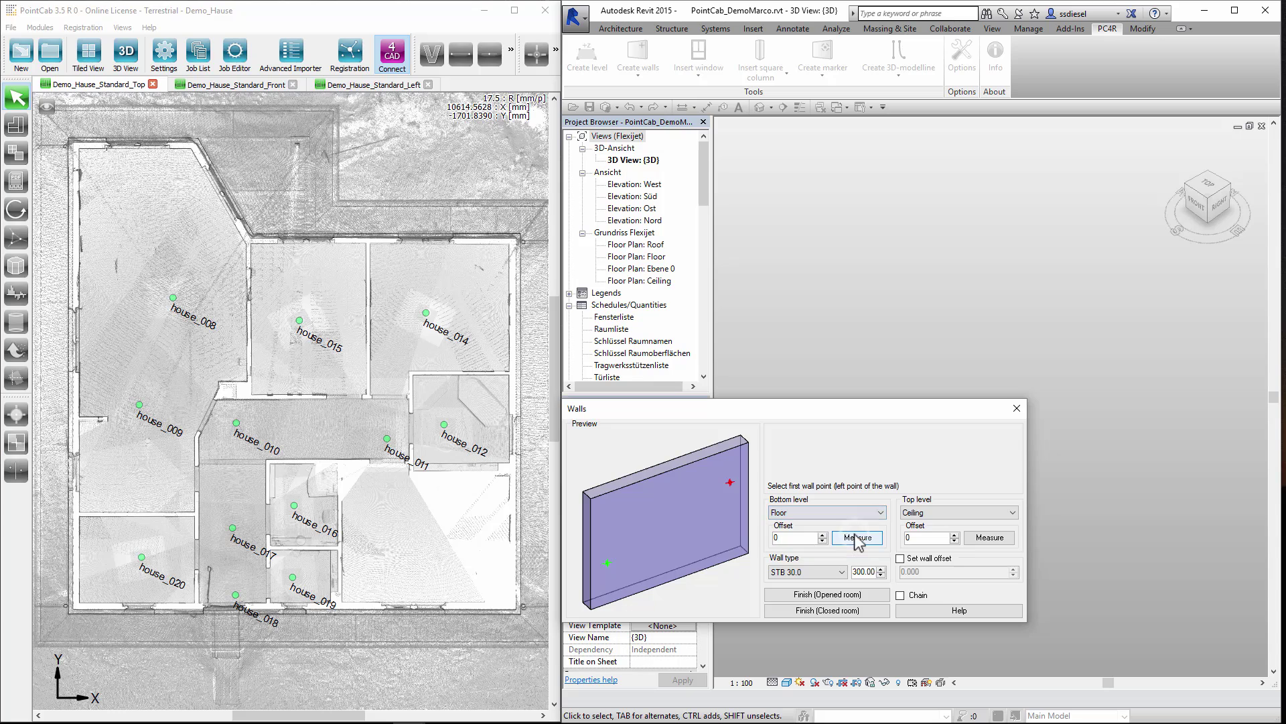
pyautogui.click(958, 512)
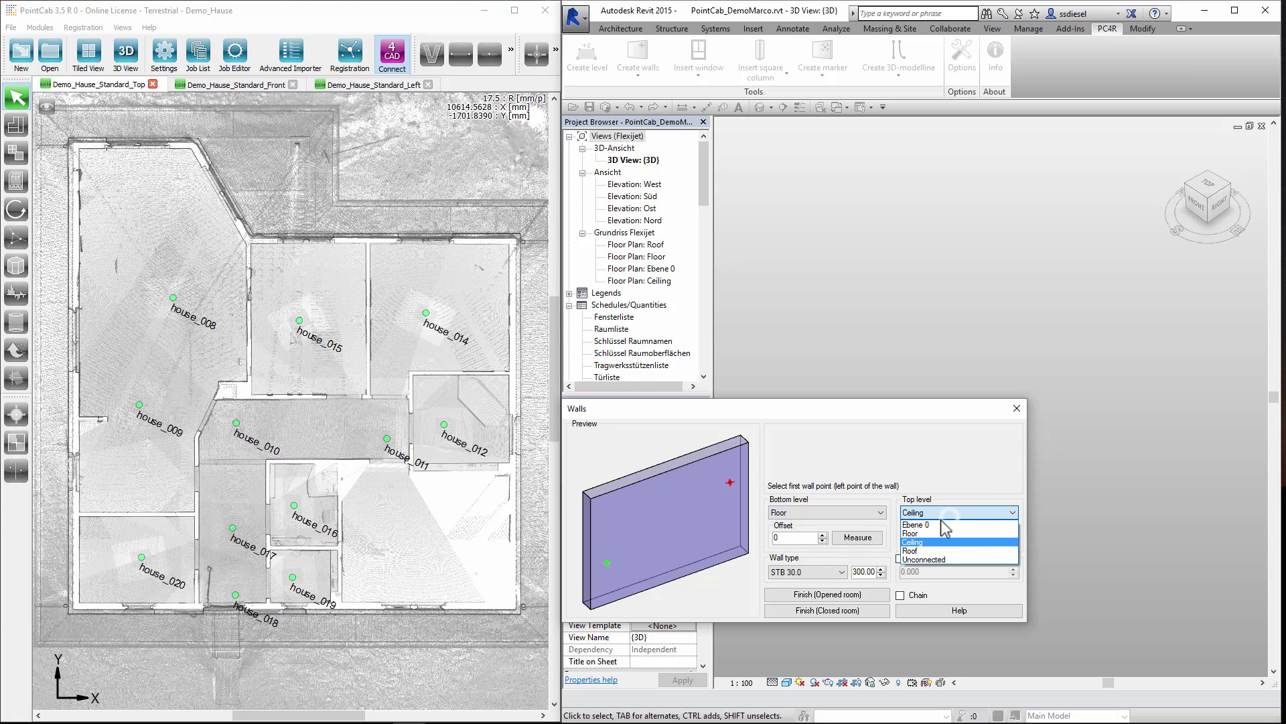
pyautogui.click(930, 543)
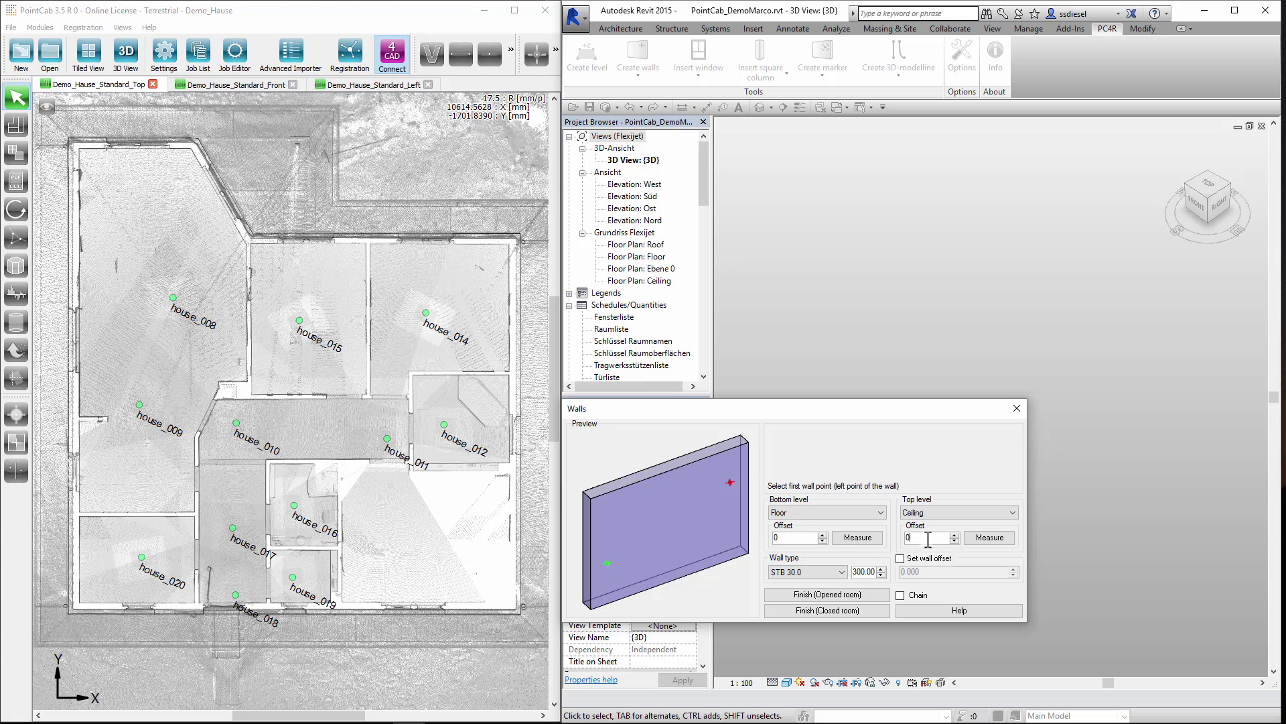
pyautogui.click(834, 576)
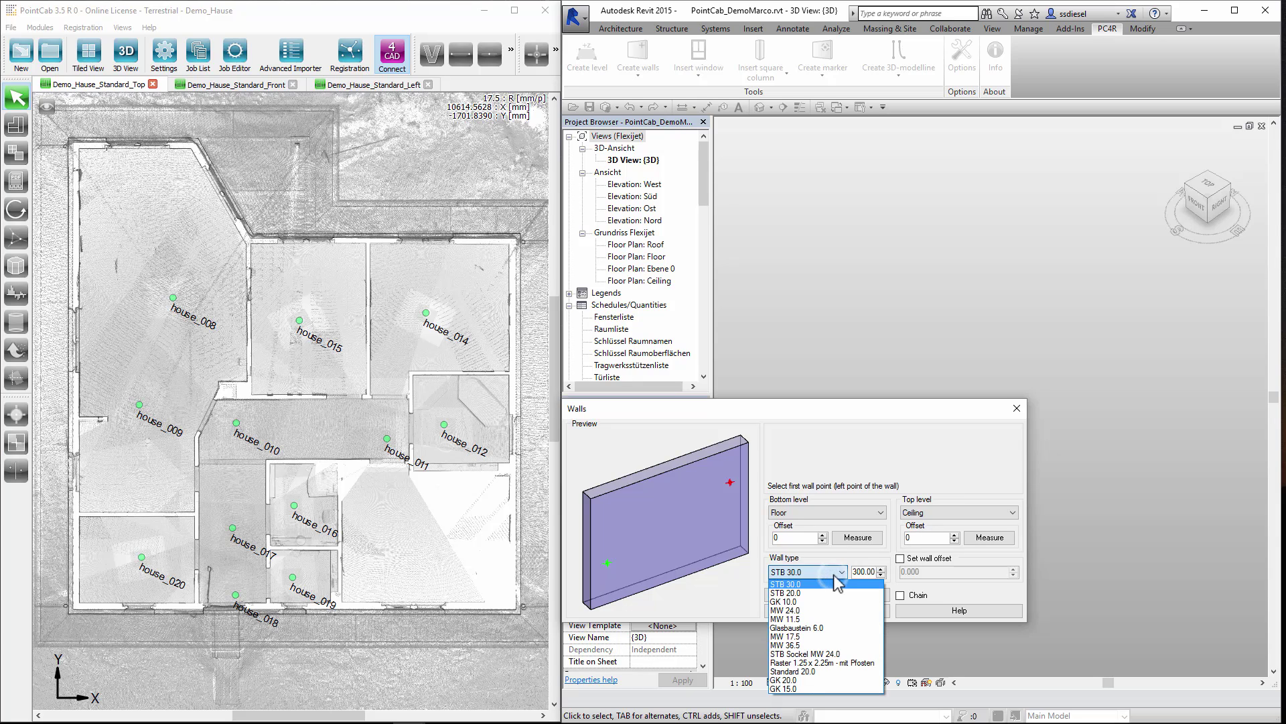
pyautogui.click(820, 581)
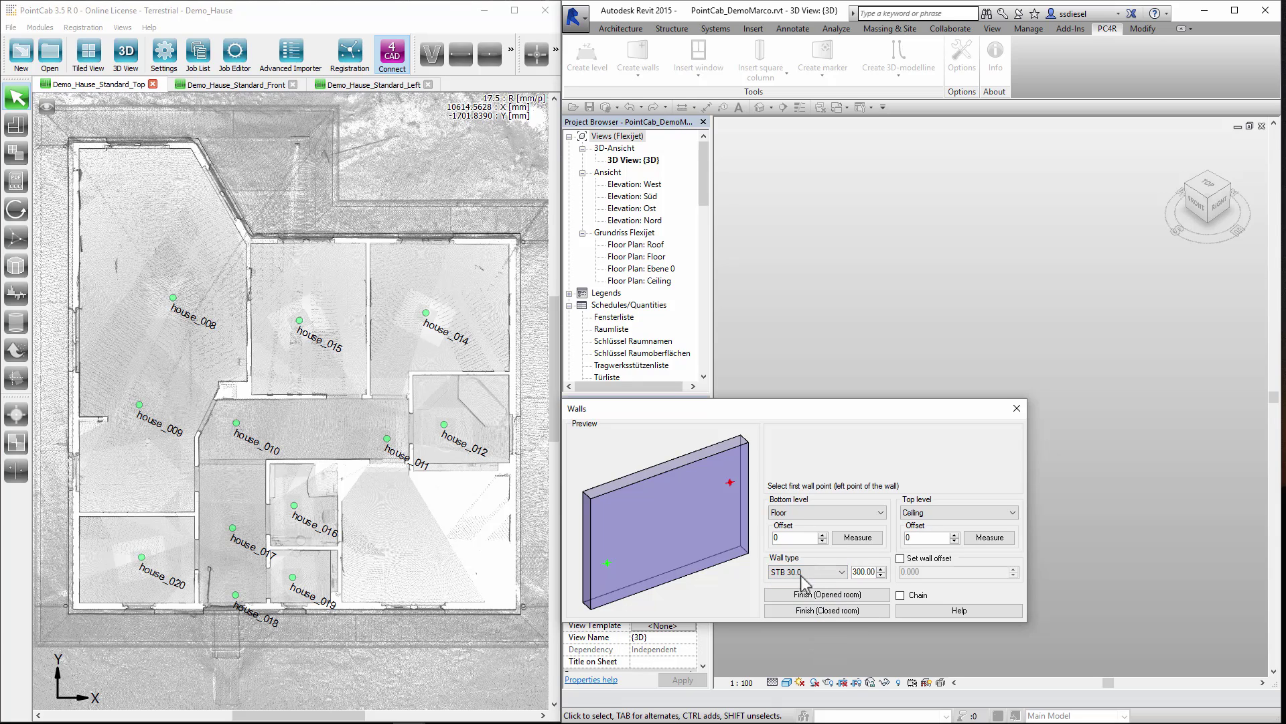
# Enable point picking in PointCab and trace the left and top outline walls.
pyautogui.click(543, 51)
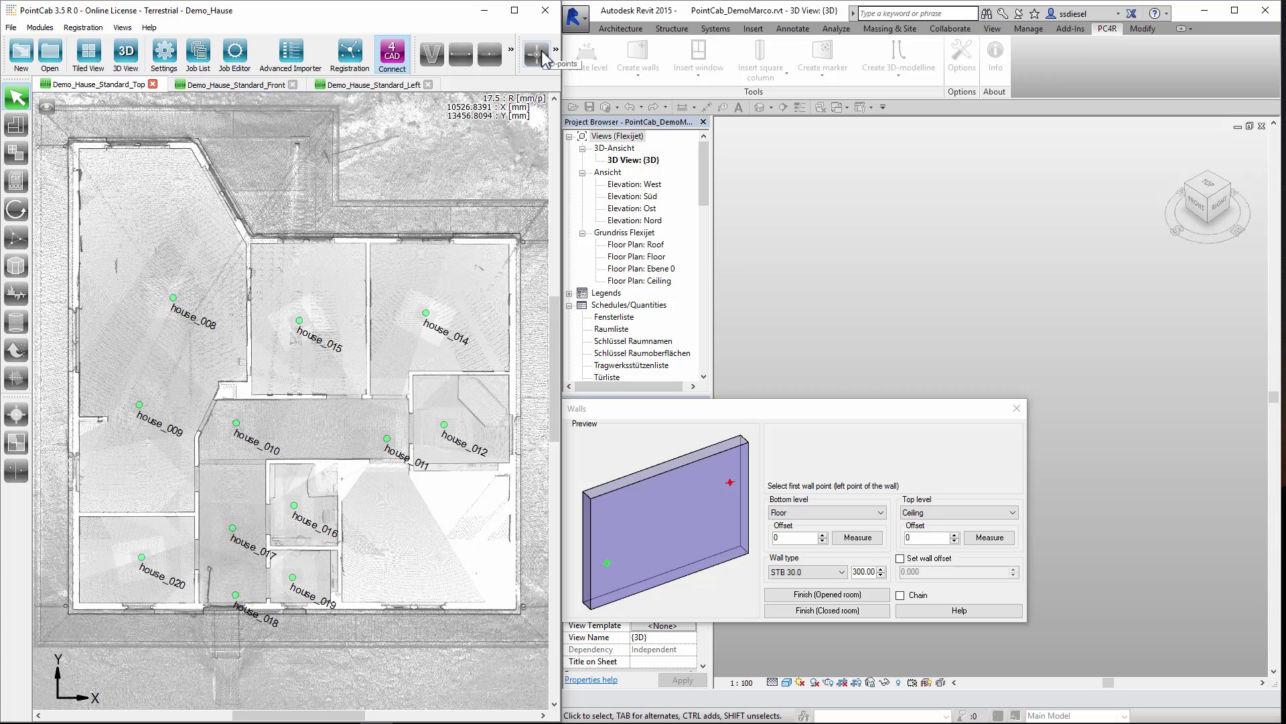
pyautogui.click(540, 56)
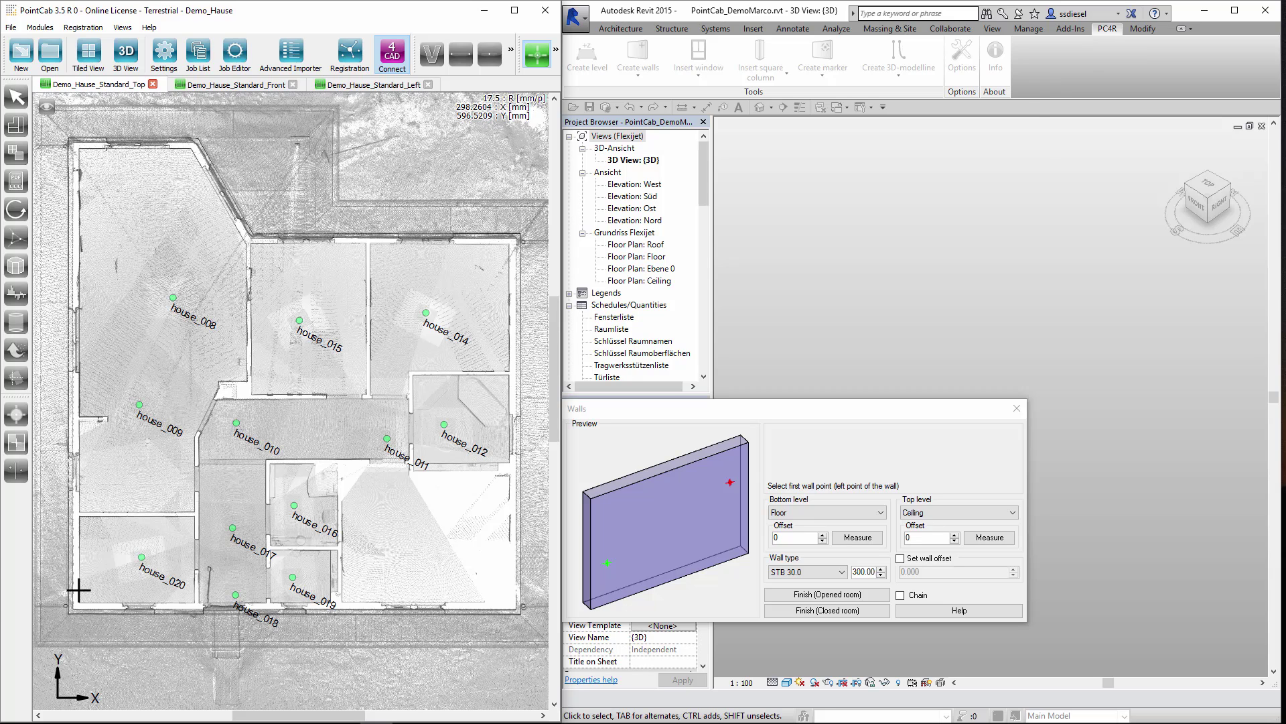
pyautogui.click(78, 590)
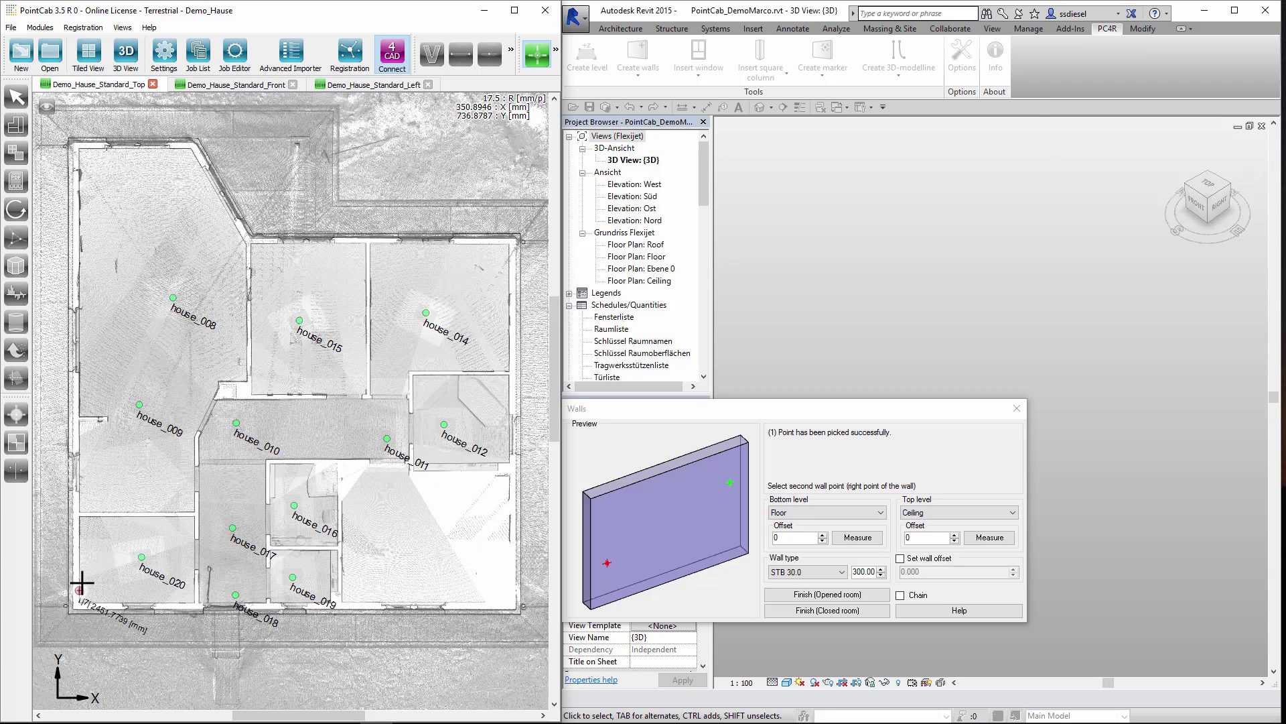
pyautogui.click(79, 160)
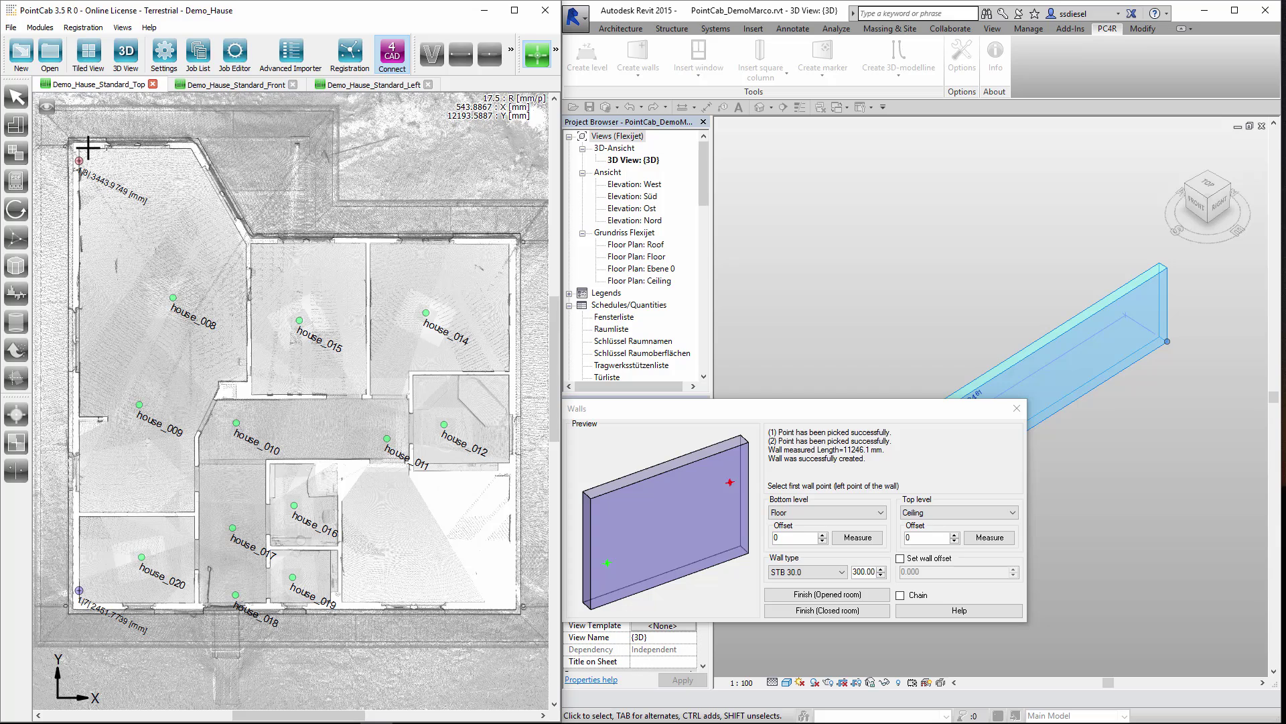
pyautogui.click(88, 148)
pyautogui.click(184, 146)
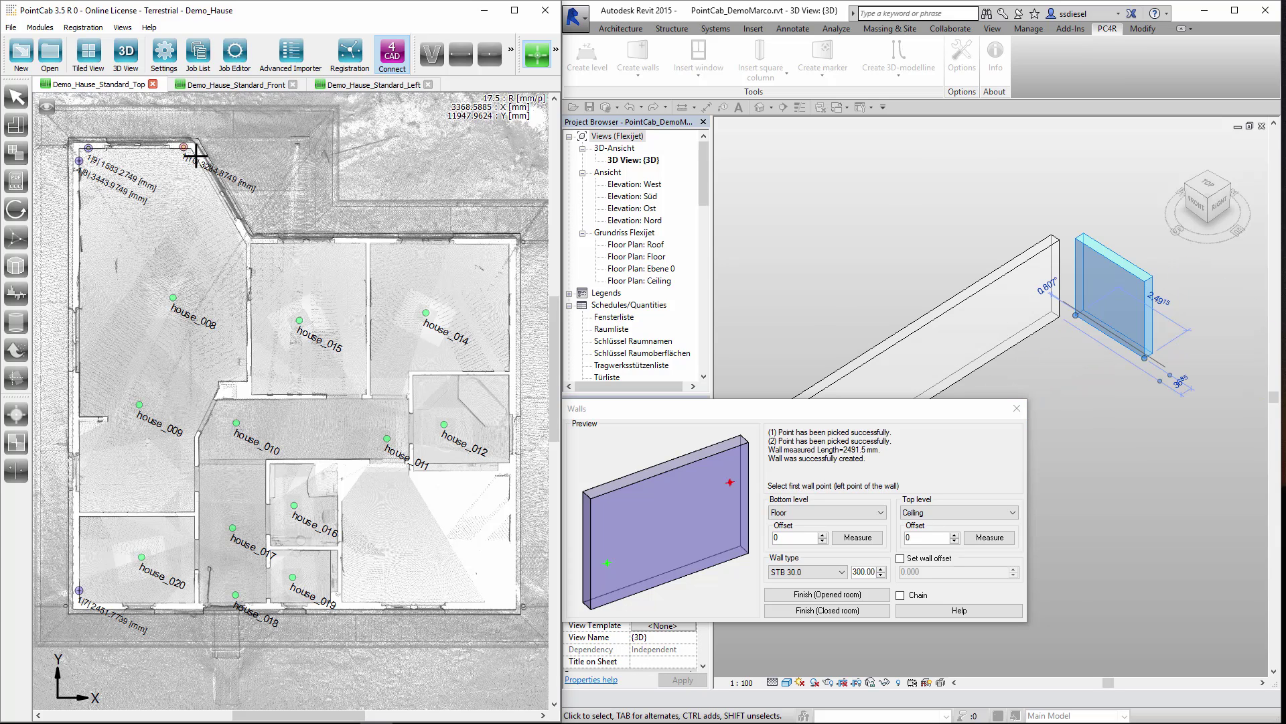
# Trace the diagonal wall and the remaining outline corners down the right side.
pyautogui.click(196, 155)
pyautogui.click(243, 239)
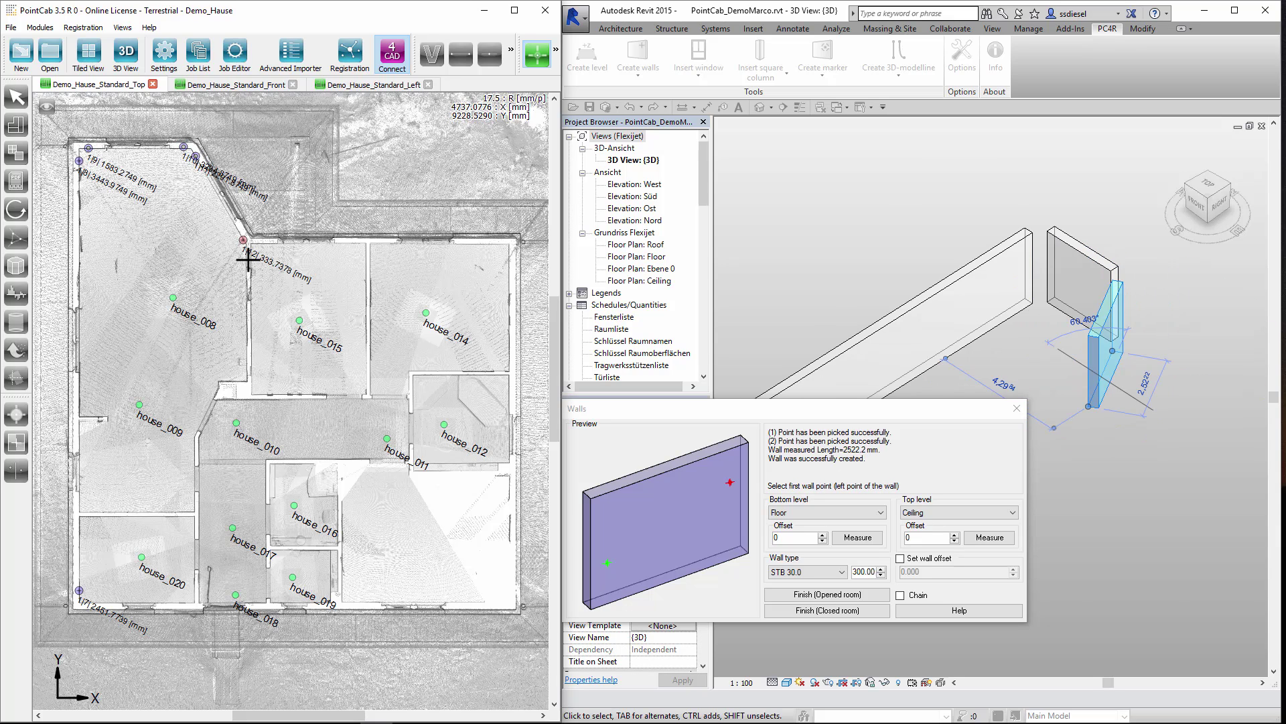
pyautogui.click(246, 257)
pyautogui.click(248, 367)
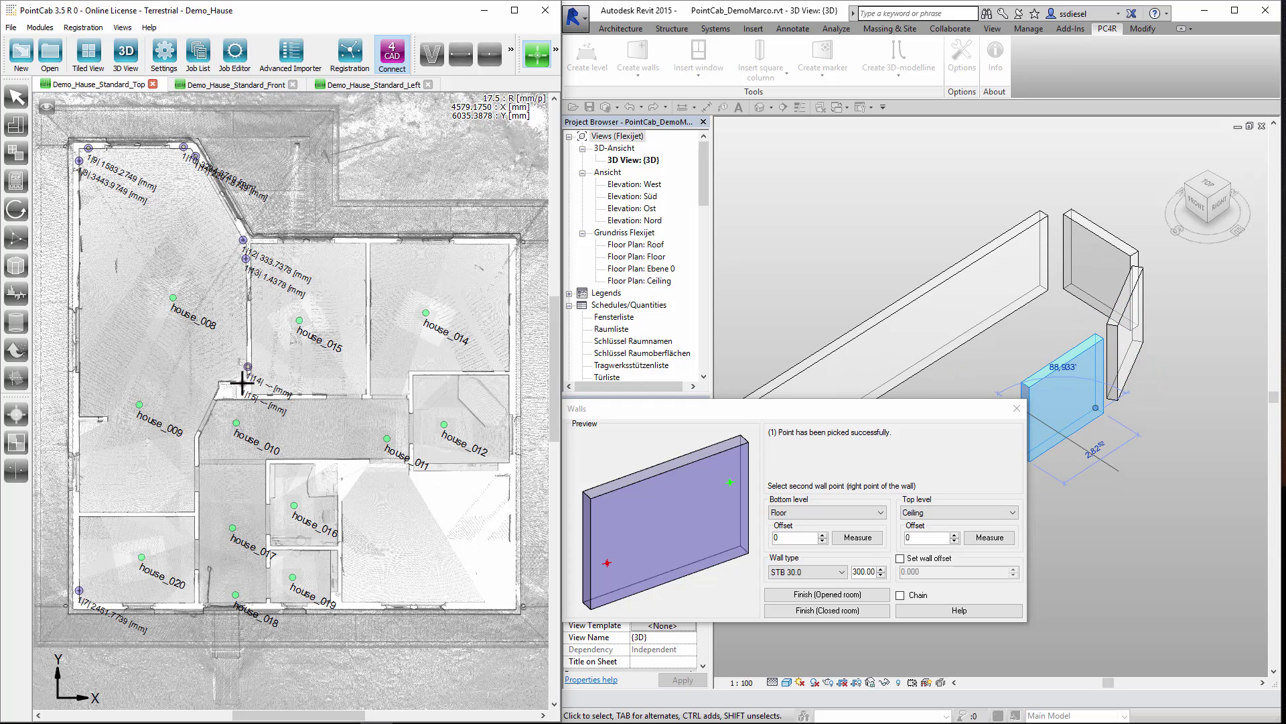
pyautogui.click(224, 382)
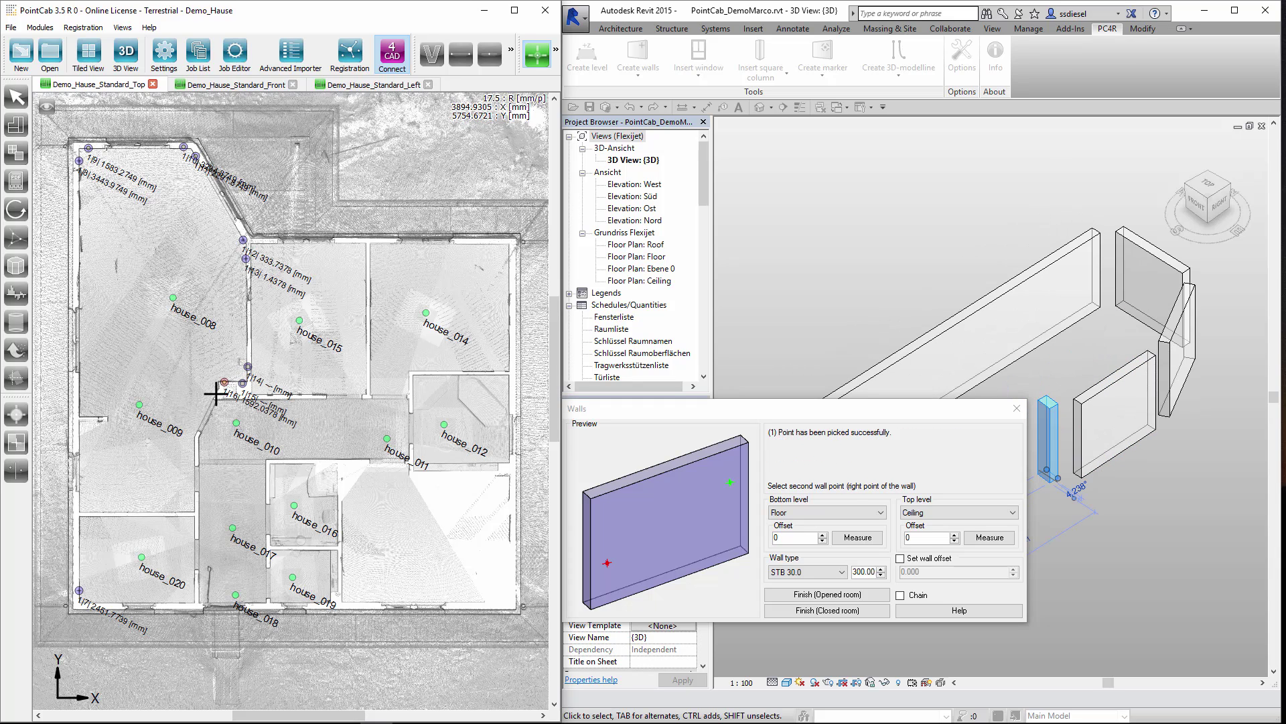
pyautogui.click(216, 394)
pyautogui.click(197, 434)
pyautogui.click(194, 447)
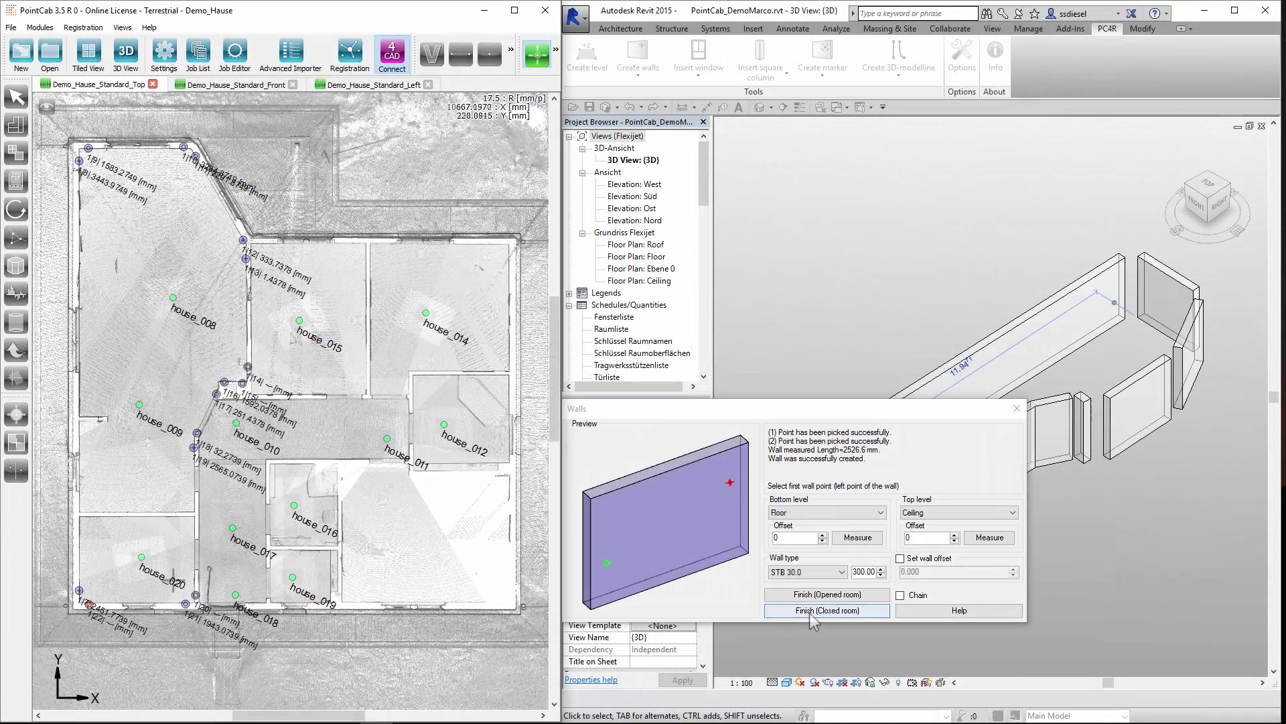
# Close the outline as a room and trace the long interior wall.
pyautogui.click(810, 611)
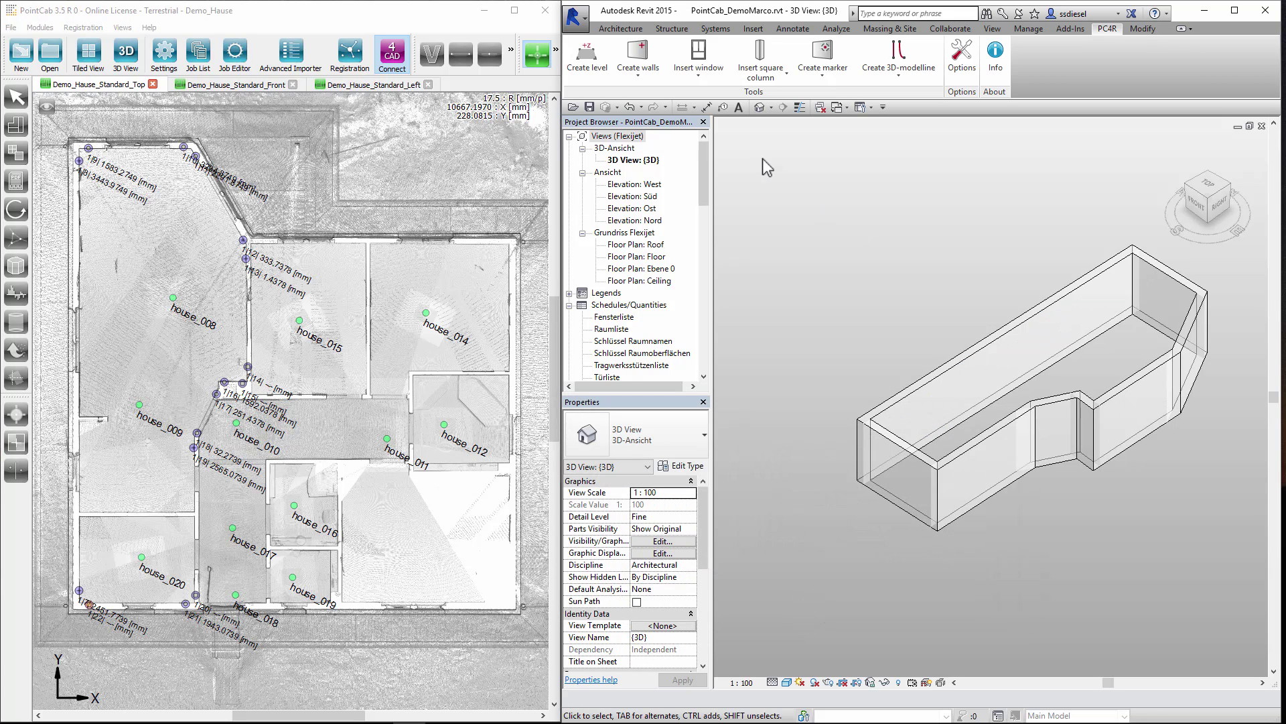
pyautogui.click(642, 59)
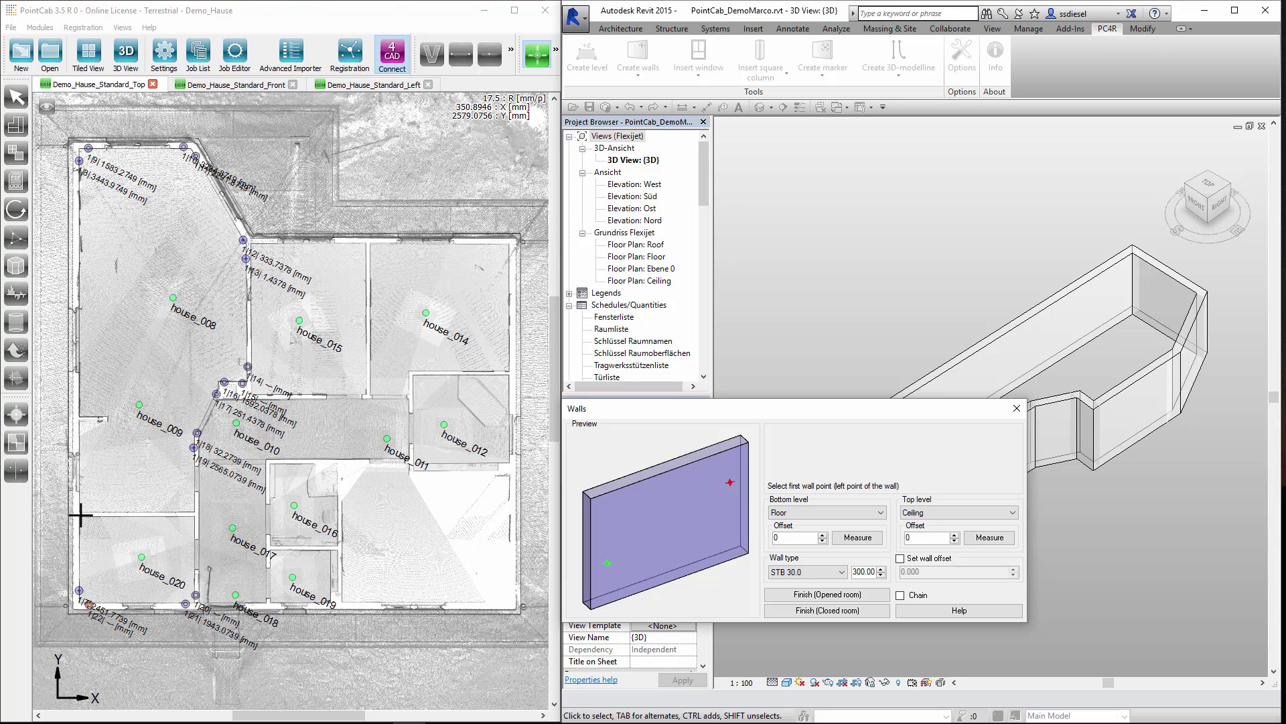
pyautogui.click(81, 515)
pyautogui.click(190, 515)
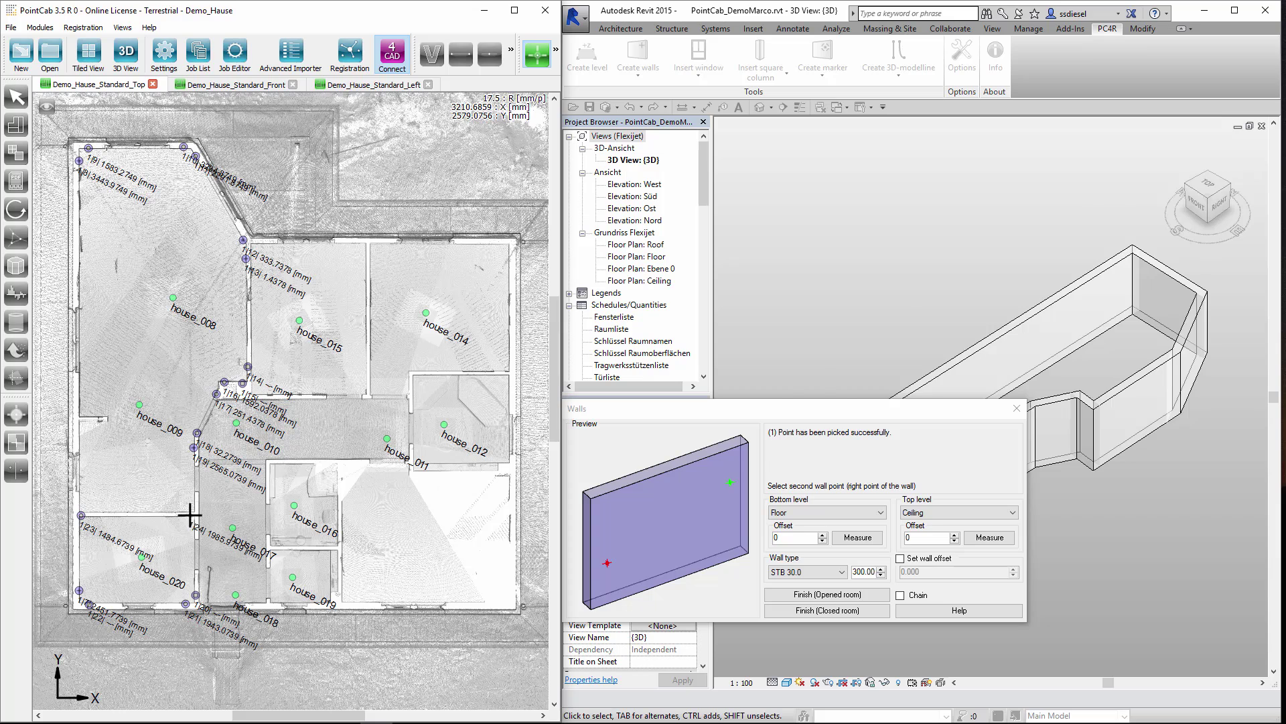
# Add the 614 mm short interior wall and close the Walls dialog.
pyautogui.click(83, 422)
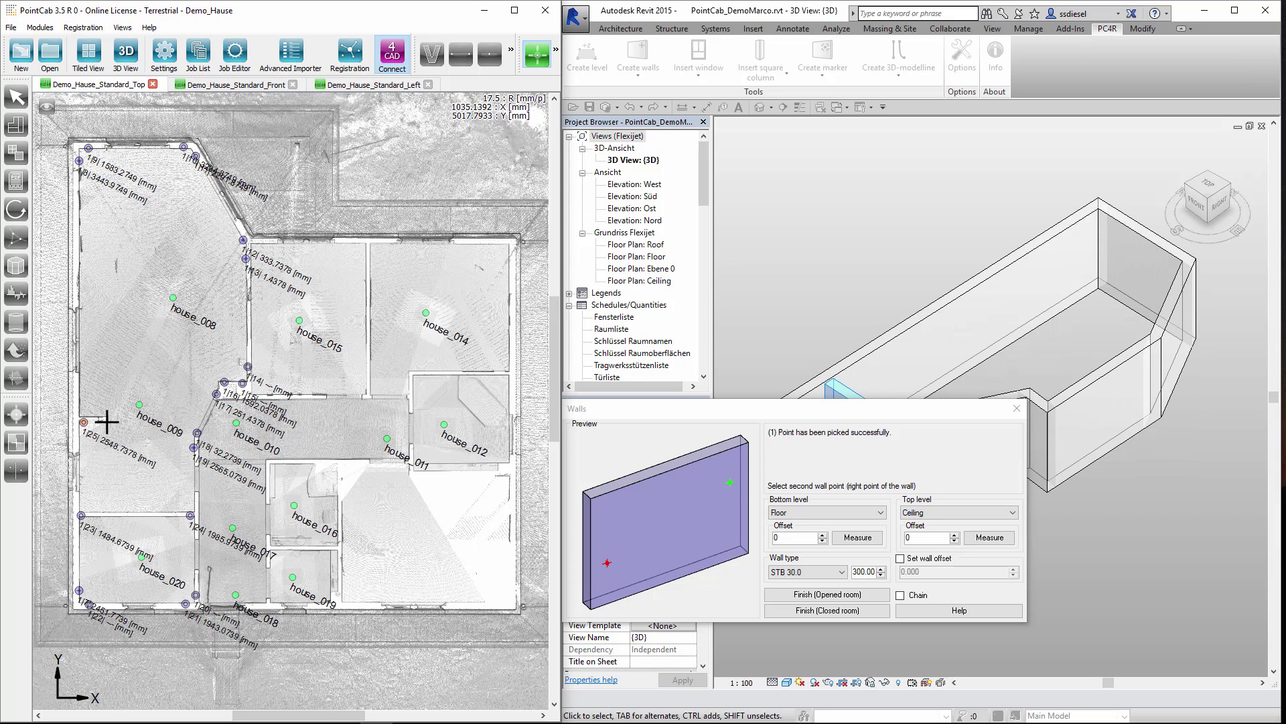
pyautogui.click(108, 422)
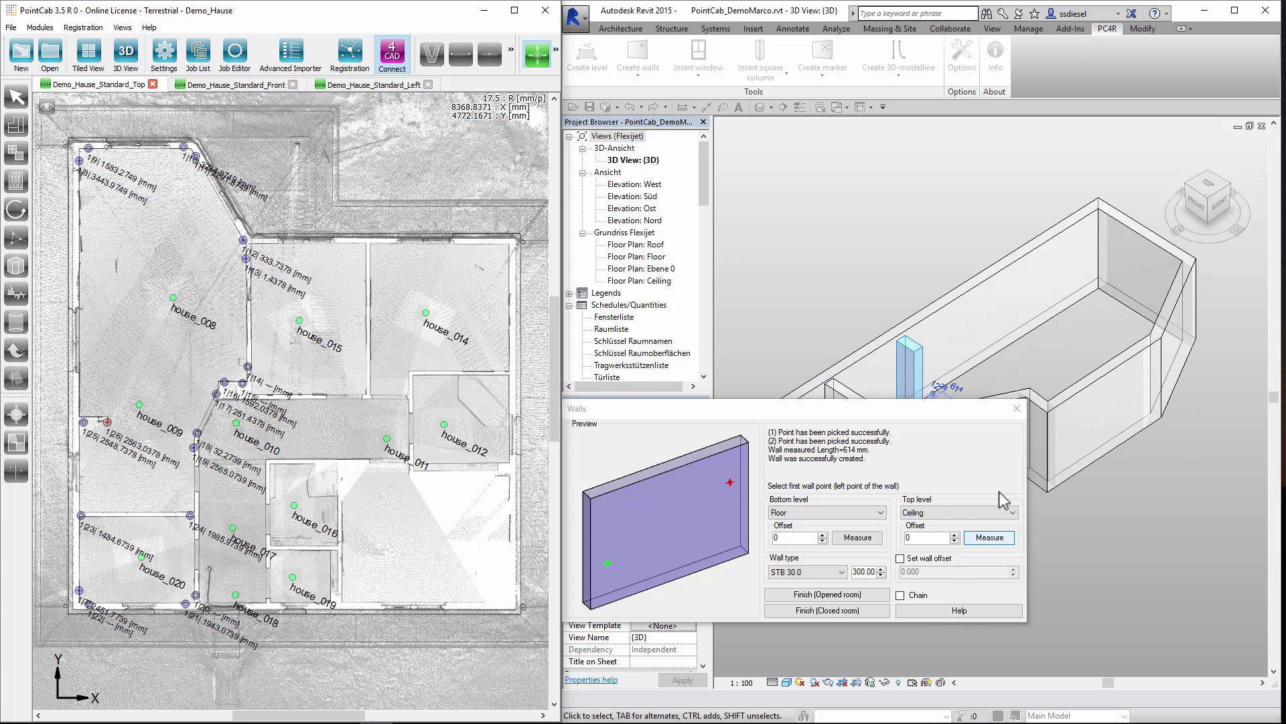
pyautogui.click(1025, 407)
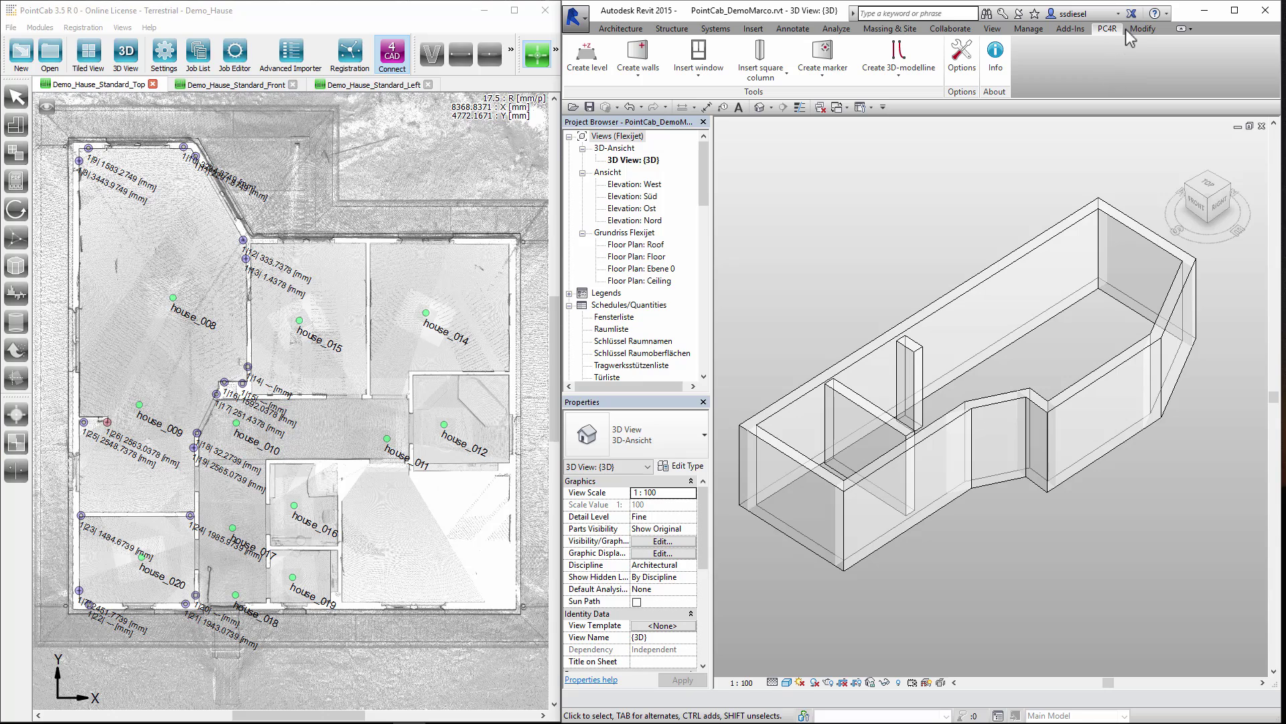
# Extend the interior walls to the back wall with Trim/Extend Single Element.
pyautogui.click(1143, 29)
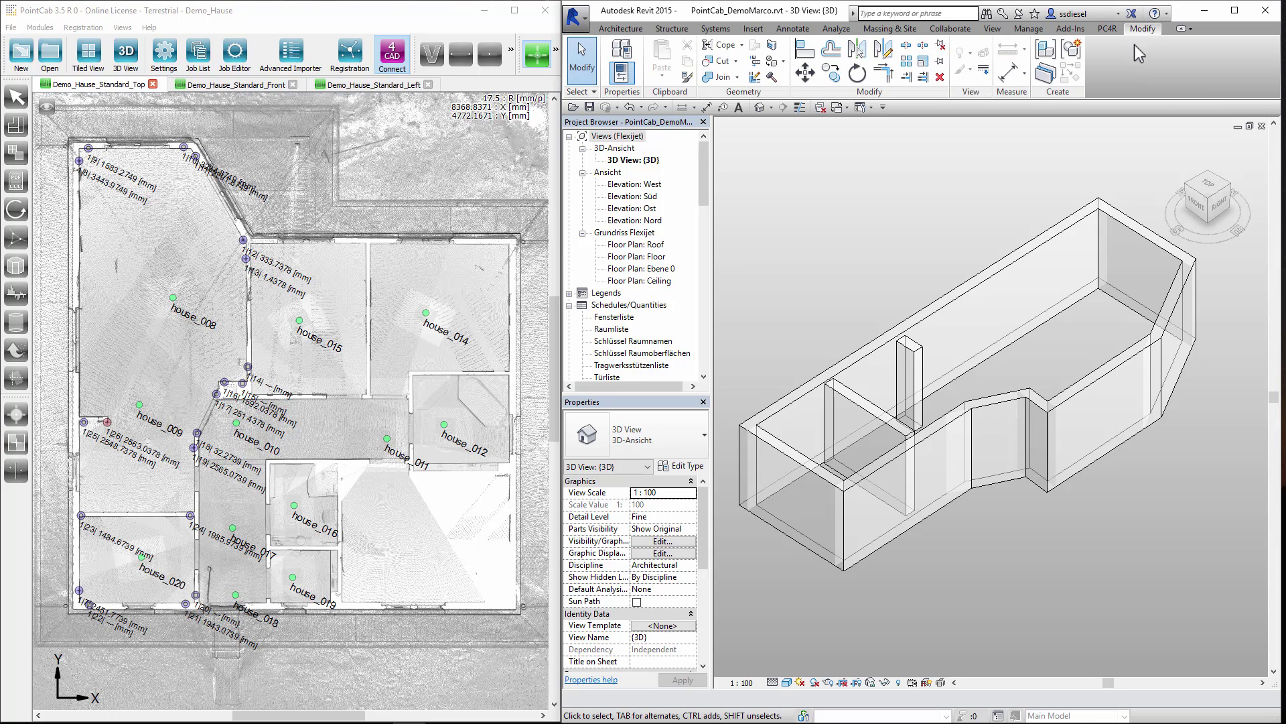
pyautogui.click(906, 78)
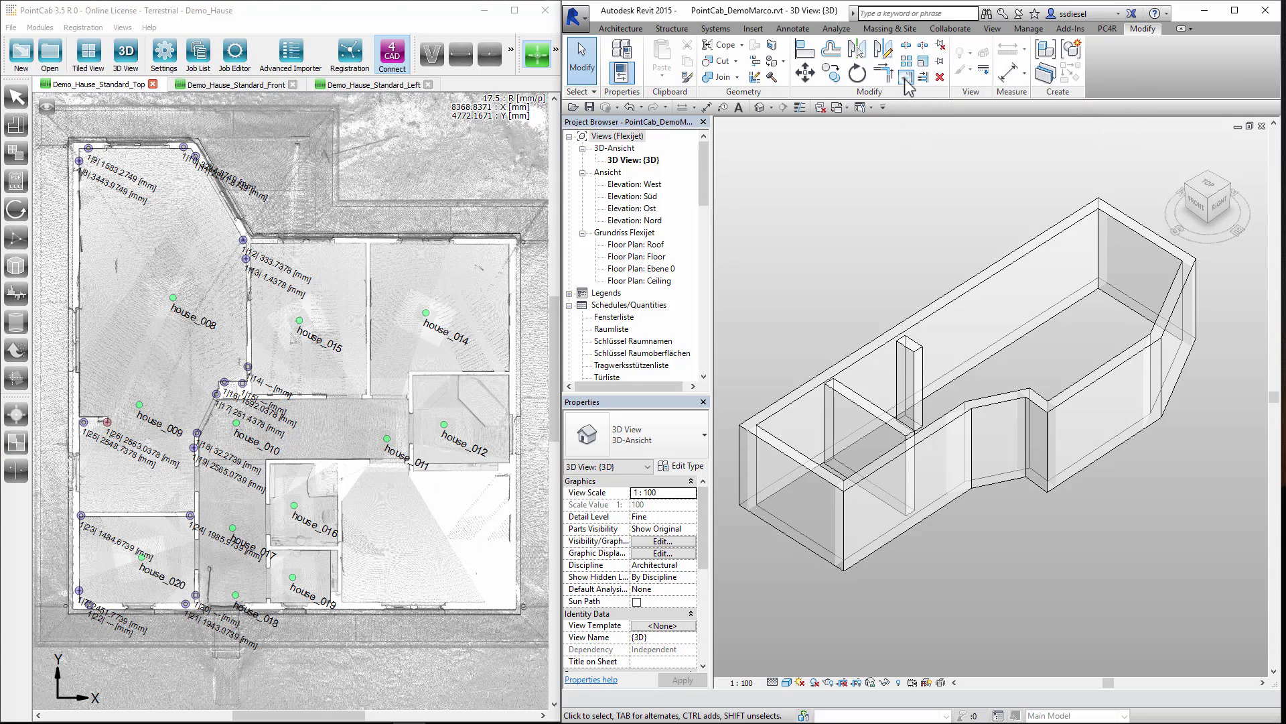
pyautogui.click(817, 406)
pyautogui.click(804, 392)
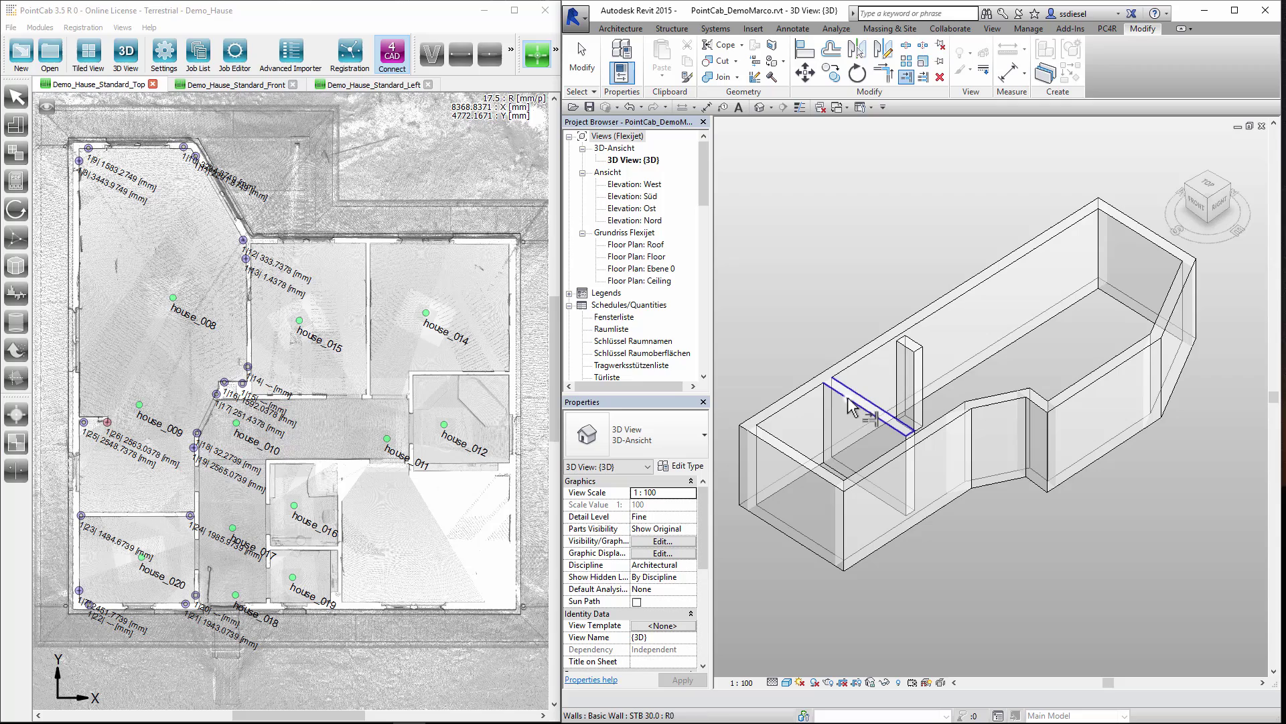
pyautogui.click(883, 359)
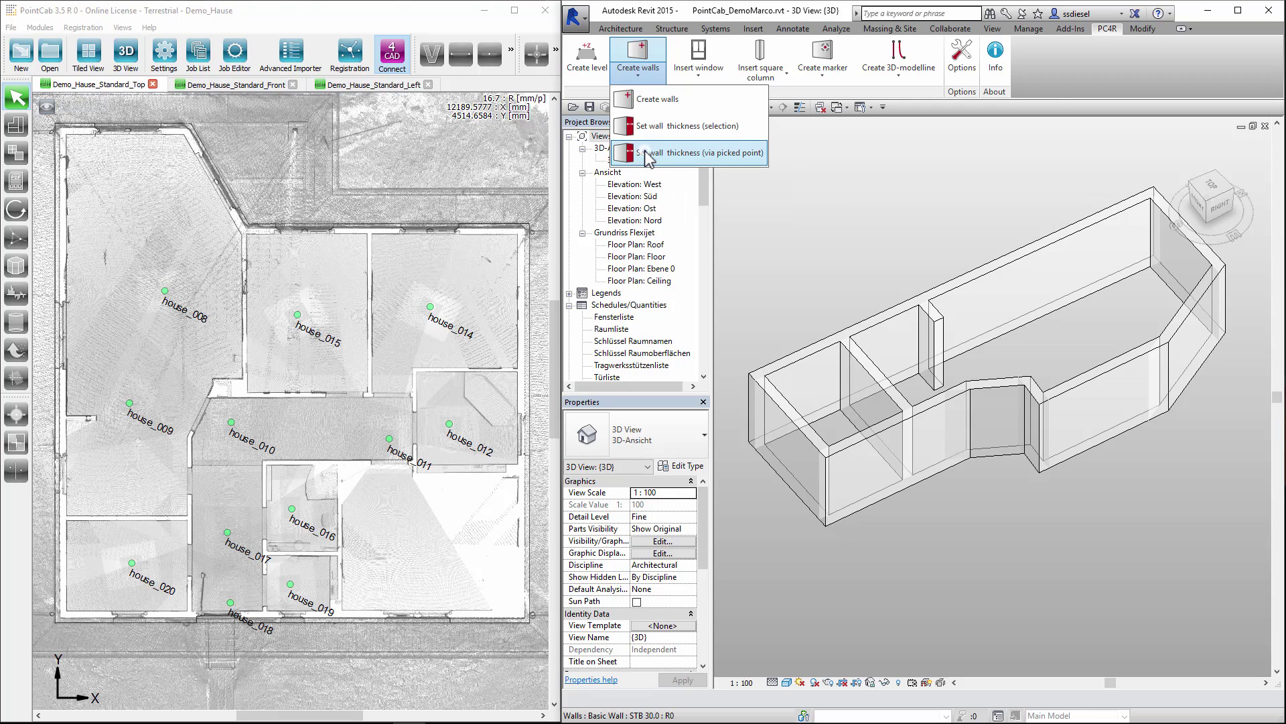
# Measure wall thicknesses in PointCab, creating types STB 281.6, STB 113 and STB 132.3.
pyautogui.click(647, 153)
pyautogui.click(536, 55)
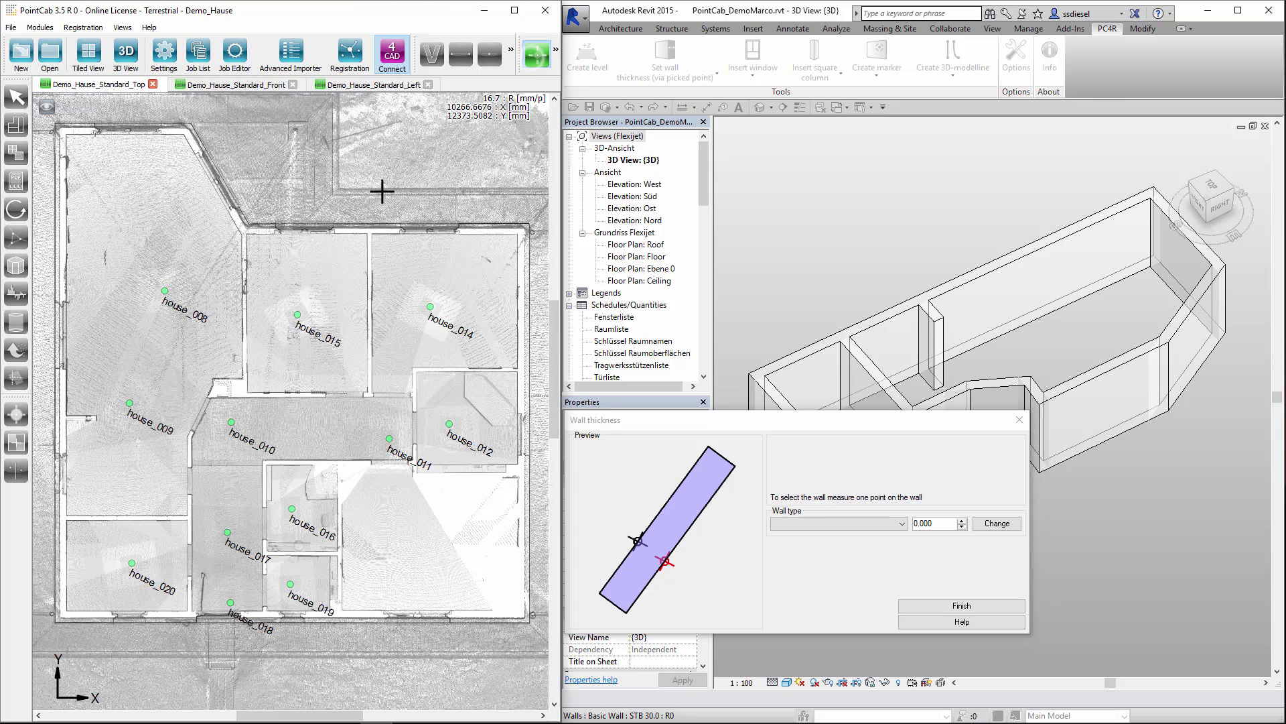
pyautogui.click(63, 434)
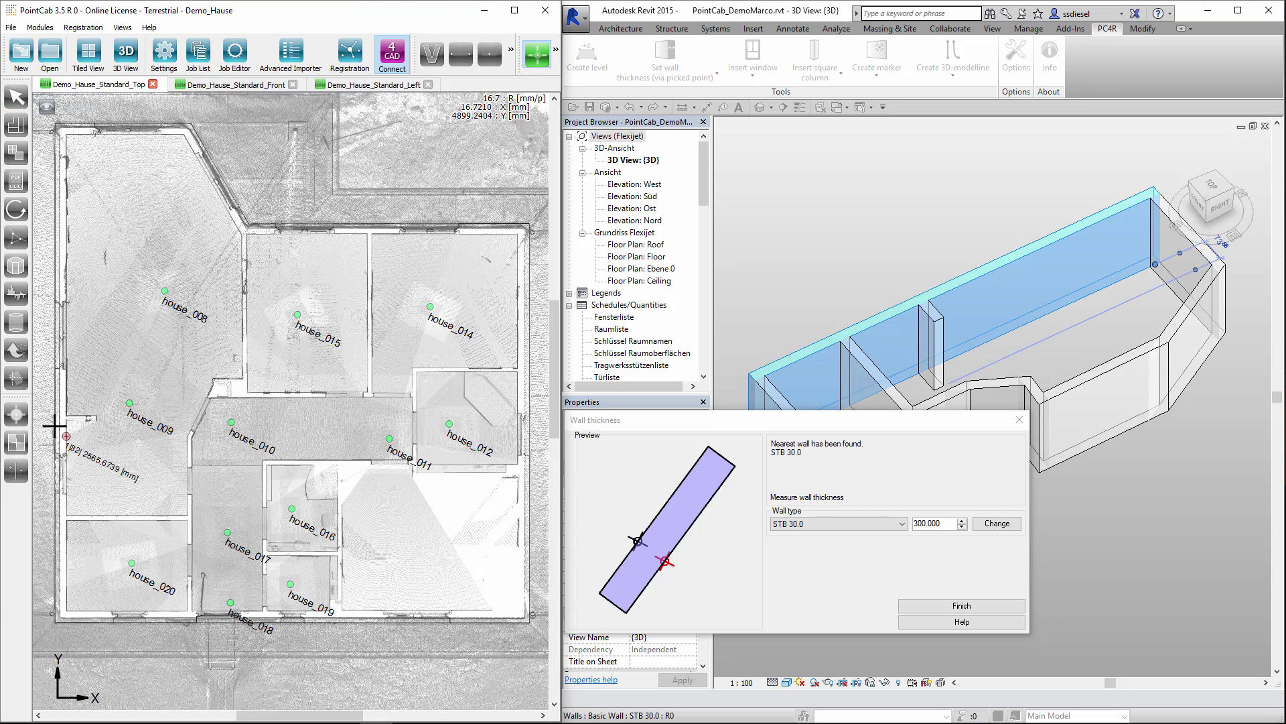
pyautogui.click(55, 426)
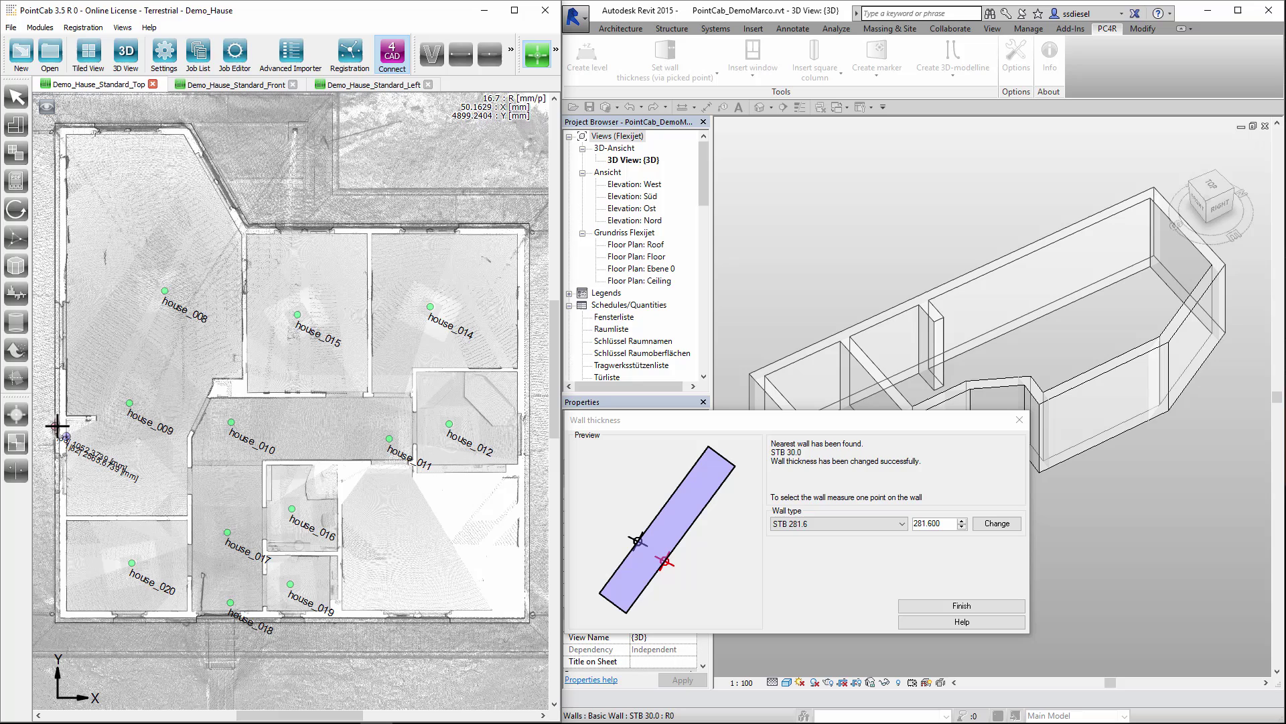
pyautogui.click(114, 519)
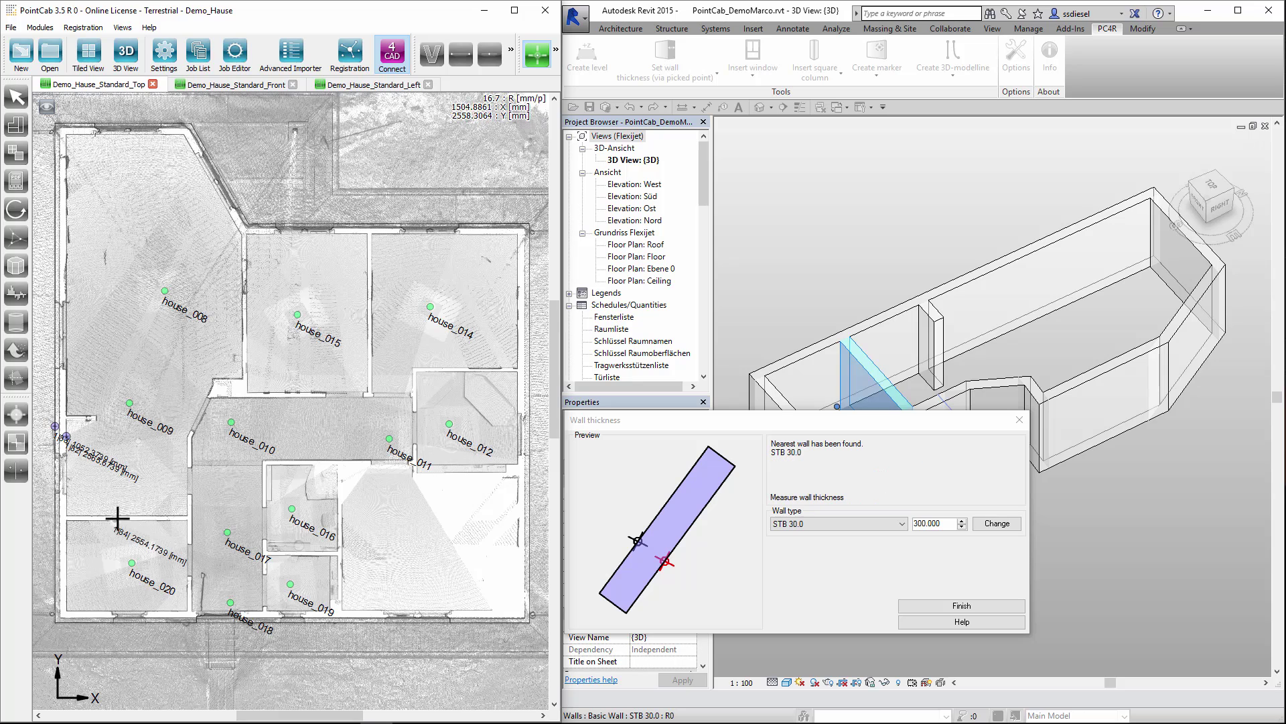
pyautogui.click(84, 417)
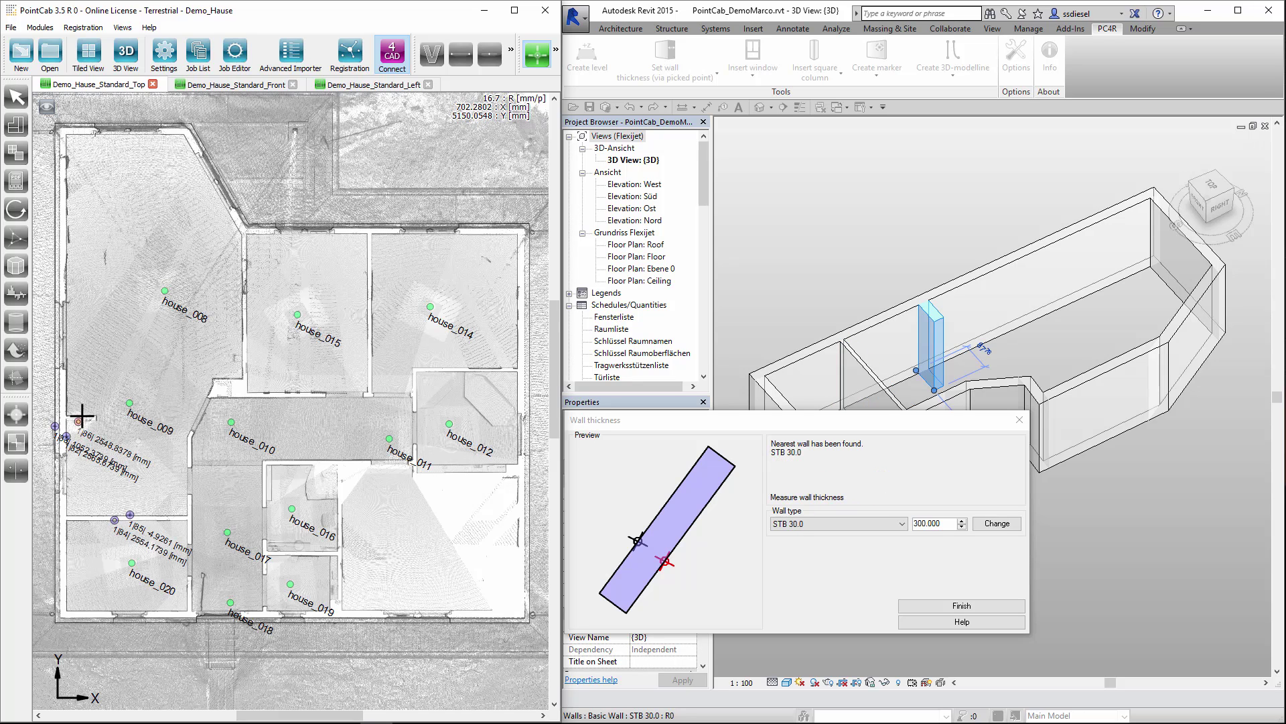
pyautogui.click(925, 607)
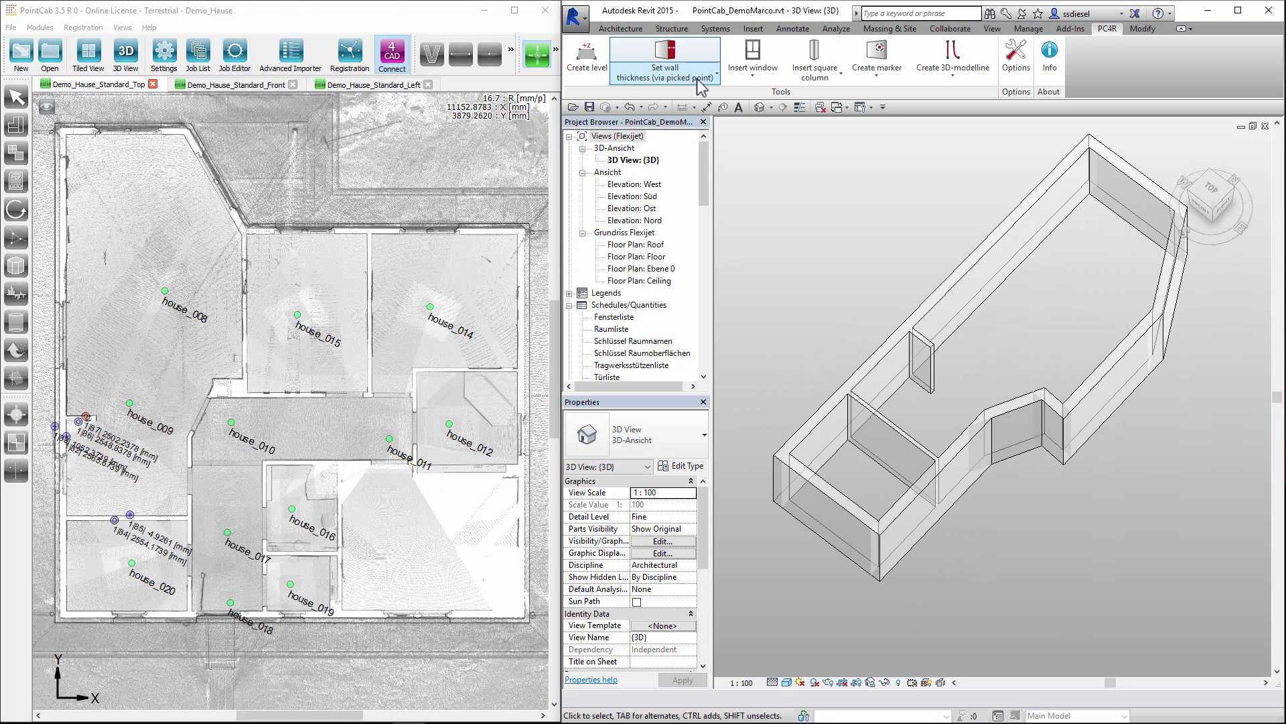
# Change the long wall's thickness from 281.6 to 400 via Set wall thickness (selection).
pyautogui.click(670, 74)
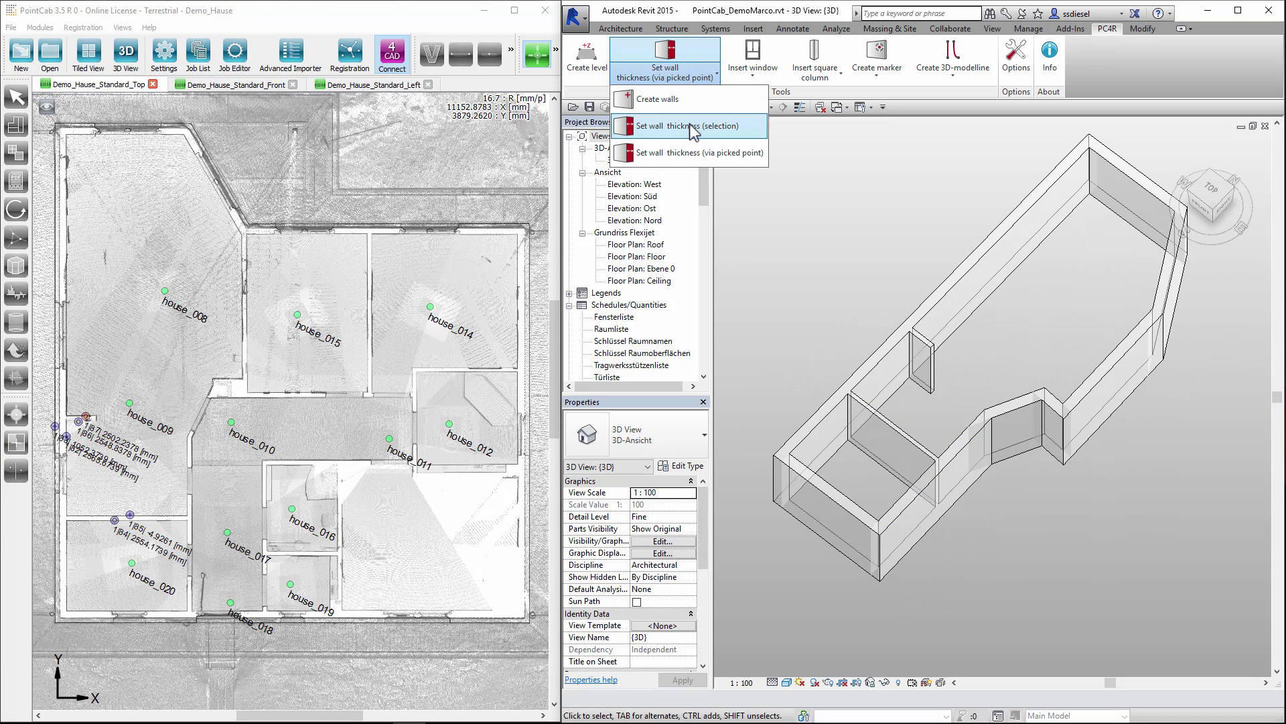
pyautogui.click(691, 125)
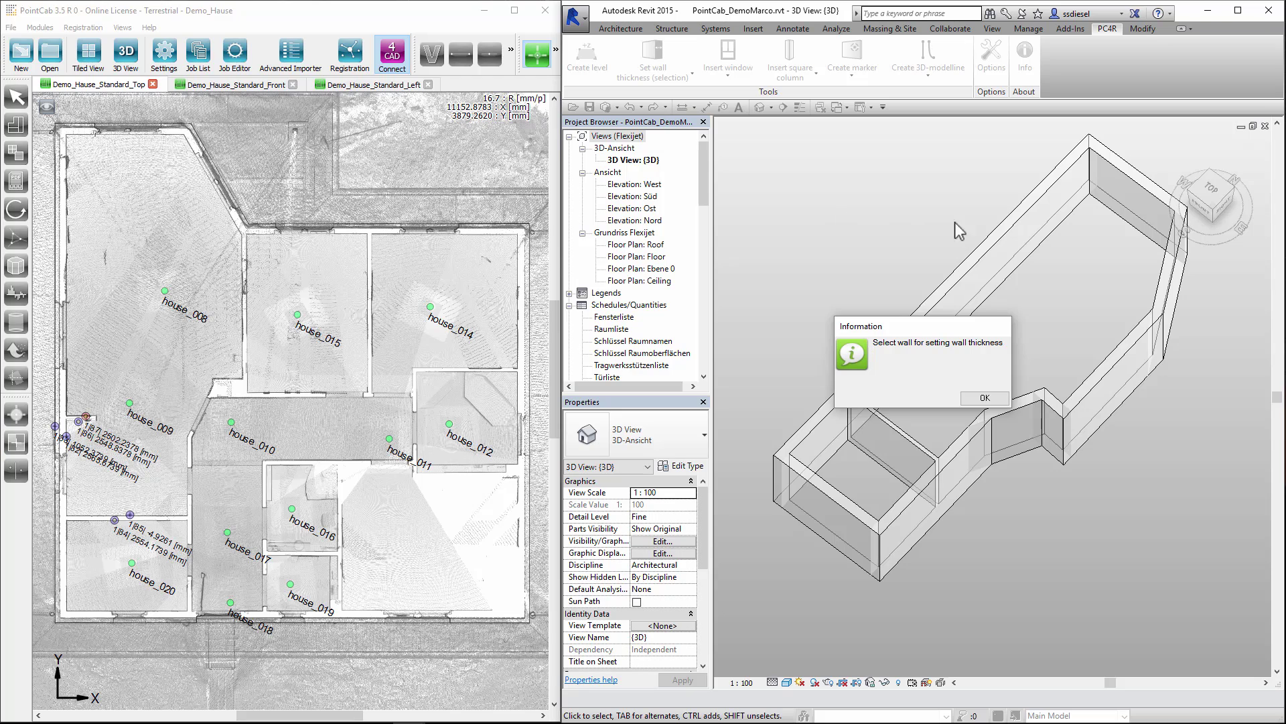
pyautogui.press('Return')
pyautogui.click(988, 255)
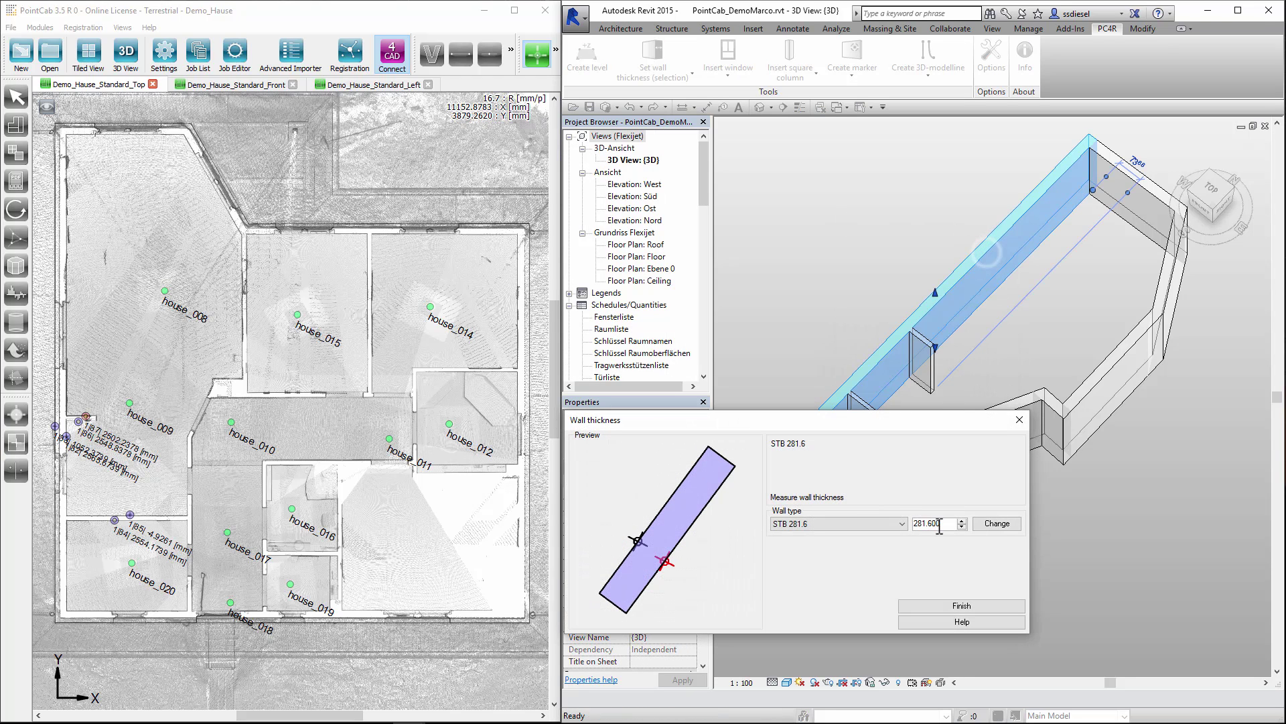
pyautogui.moveTo(940, 526); pyautogui.dragTo(918, 524)
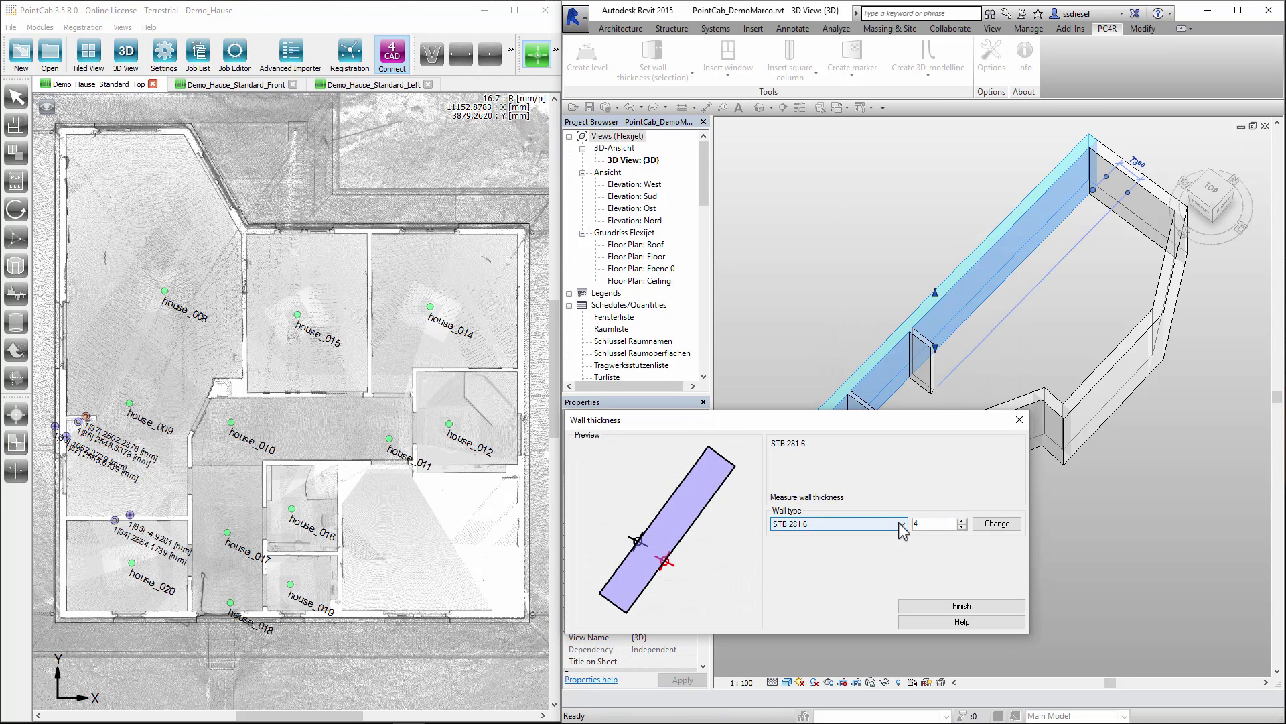
pyautogui.write('400.000')
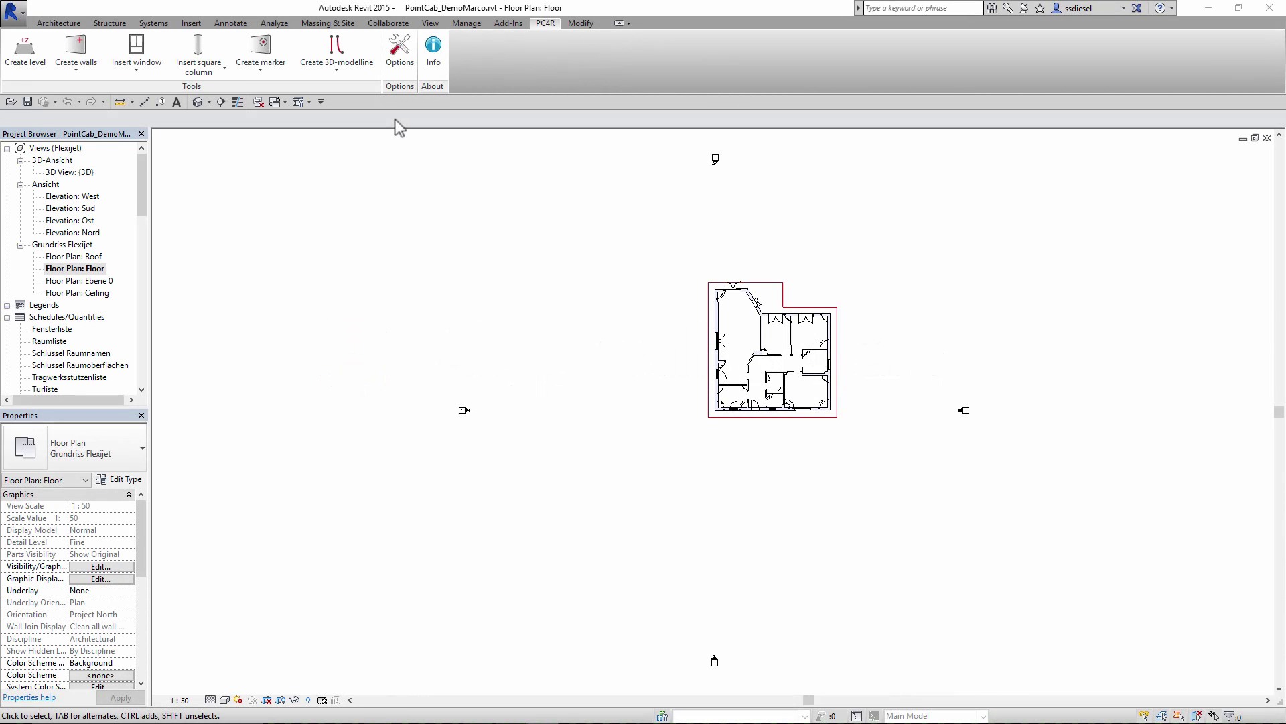
pyautogui.click(400, 57)
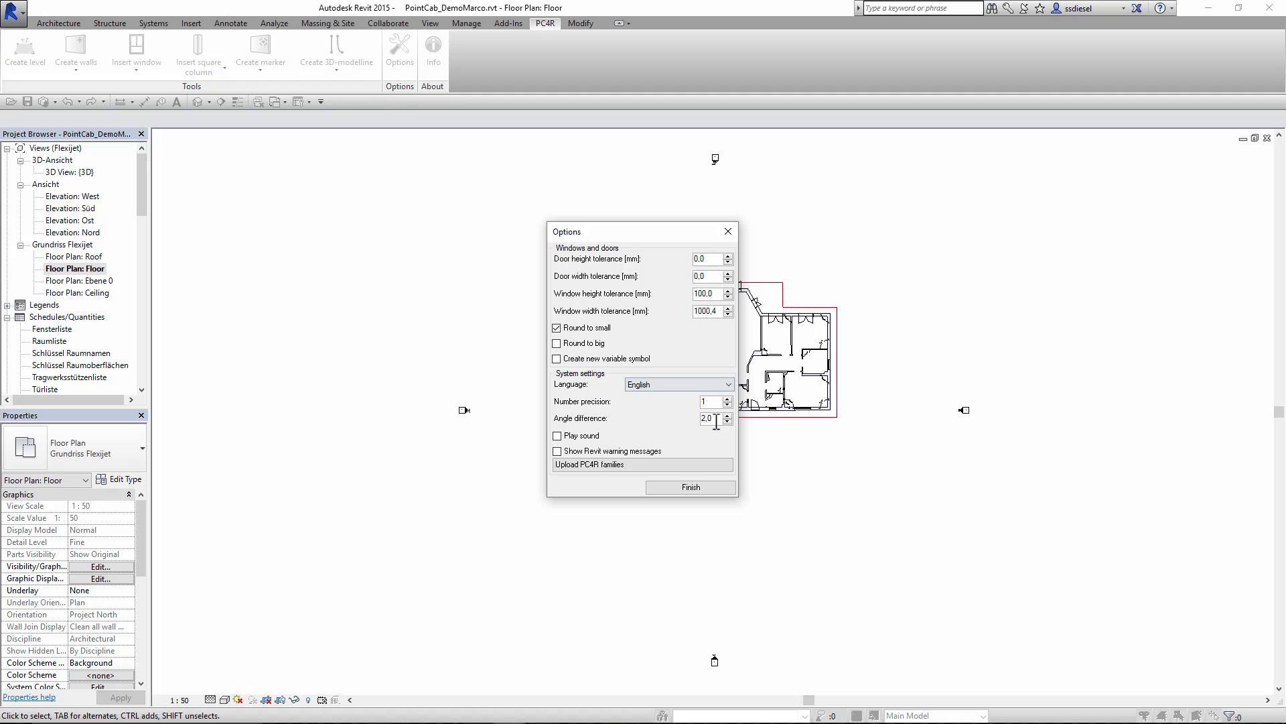
pyautogui.click(730, 485)
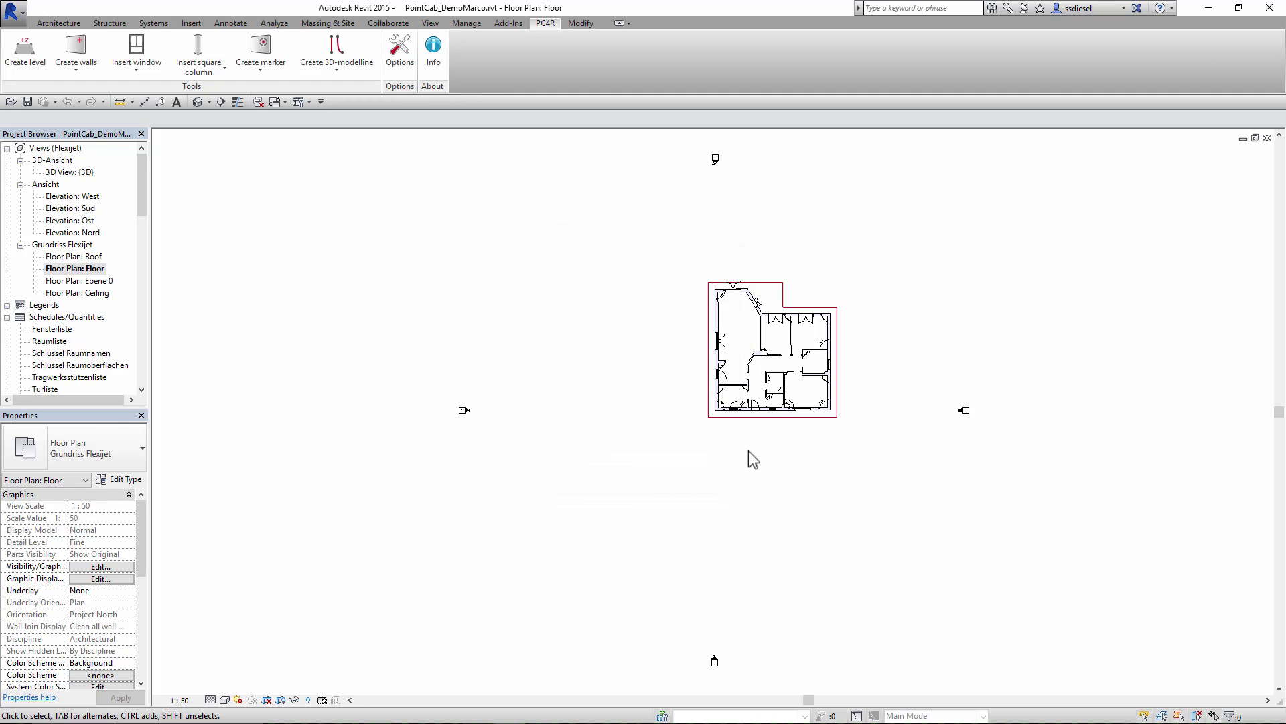
# Start Set wall alignment in 'Wall alignment one by one' mode.
pyautogui.click(76, 67)
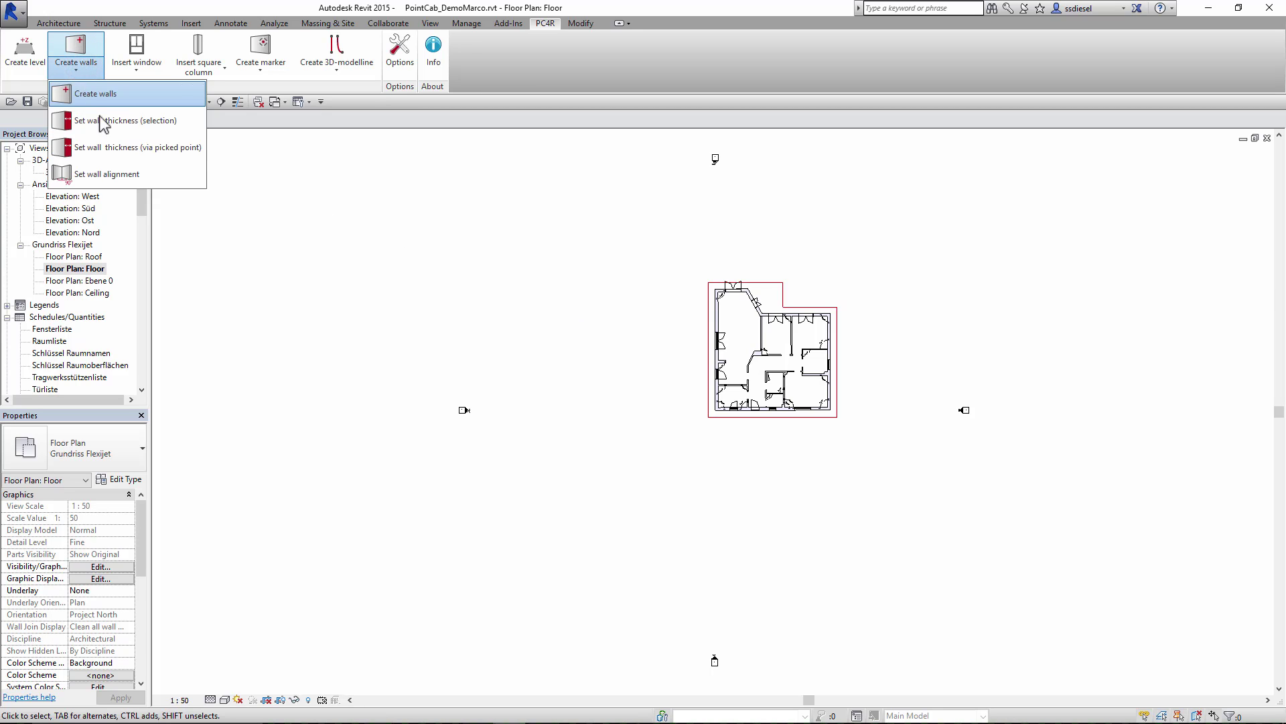
pyautogui.click(113, 176)
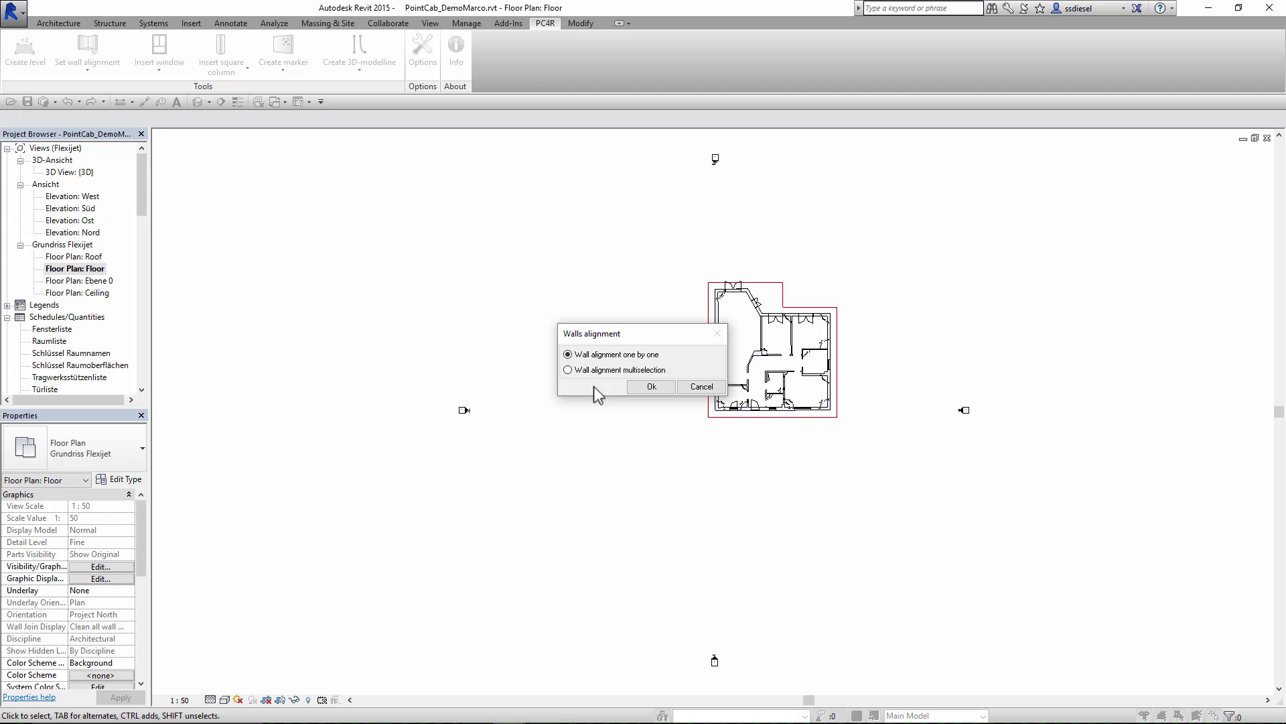
pyautogui.click(640, 386)
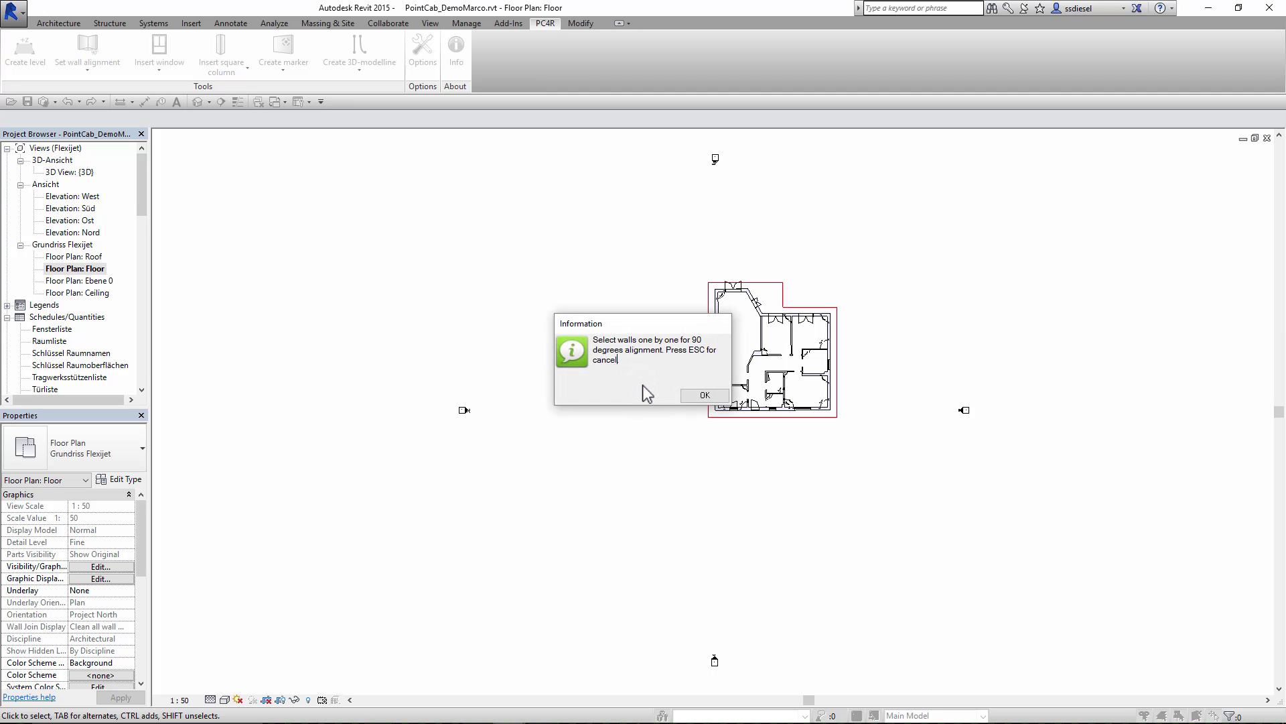
pyautogui.click(703, 396)
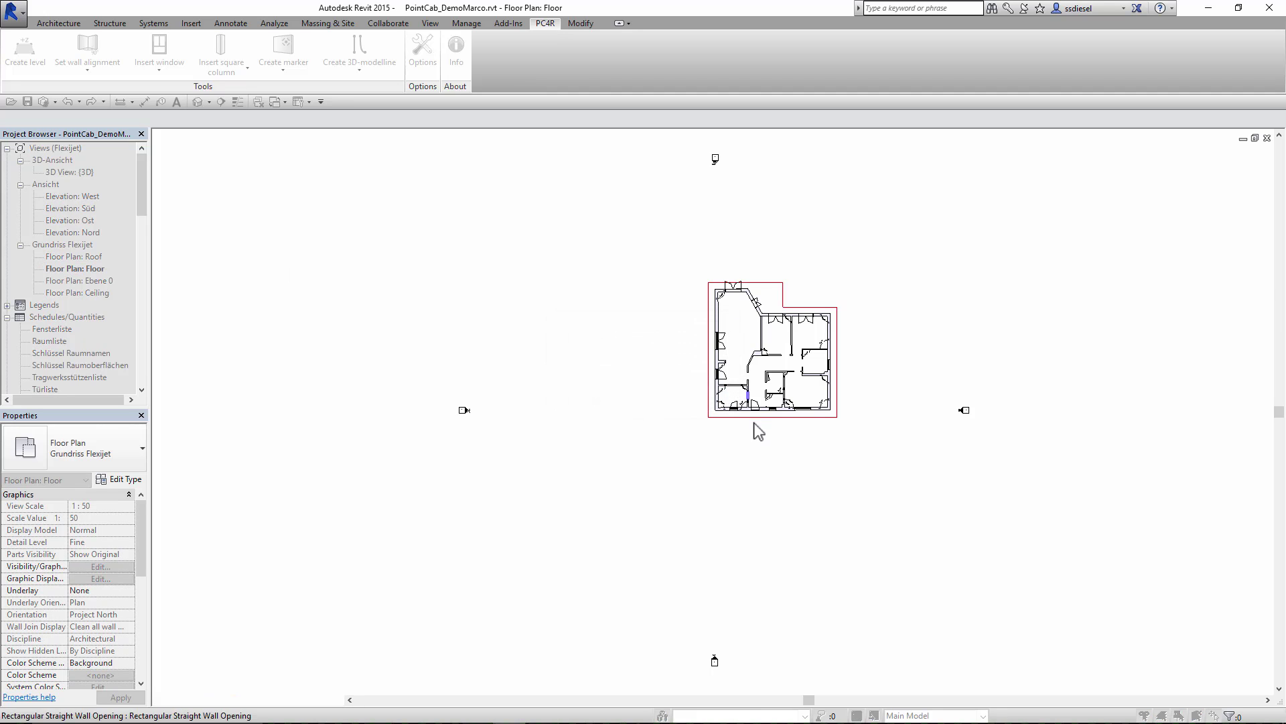
# Square the left, short interior and bottom walls to 90,00°.
pyautogui.scroll(3, 724, 382)
pyautogui.scroll(2, 697, 348)
pyautogui.scroll(2, 690, 348)
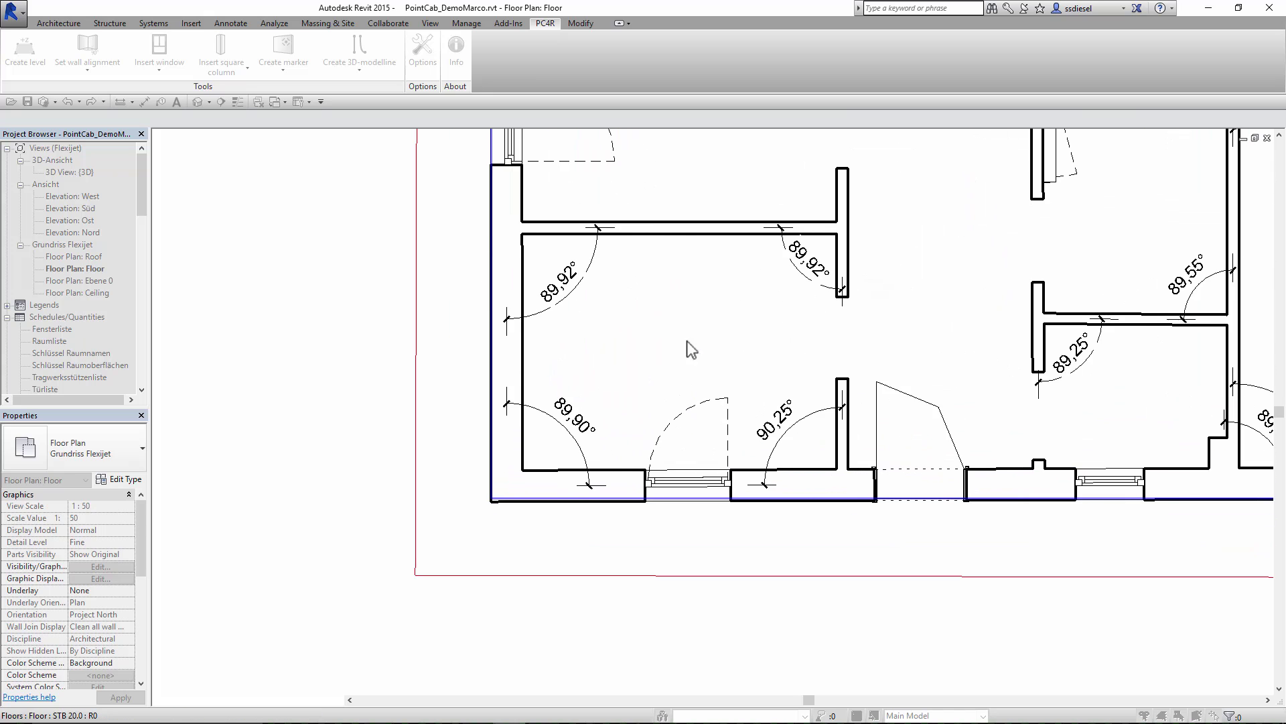
pyautogui.click(507, 268)
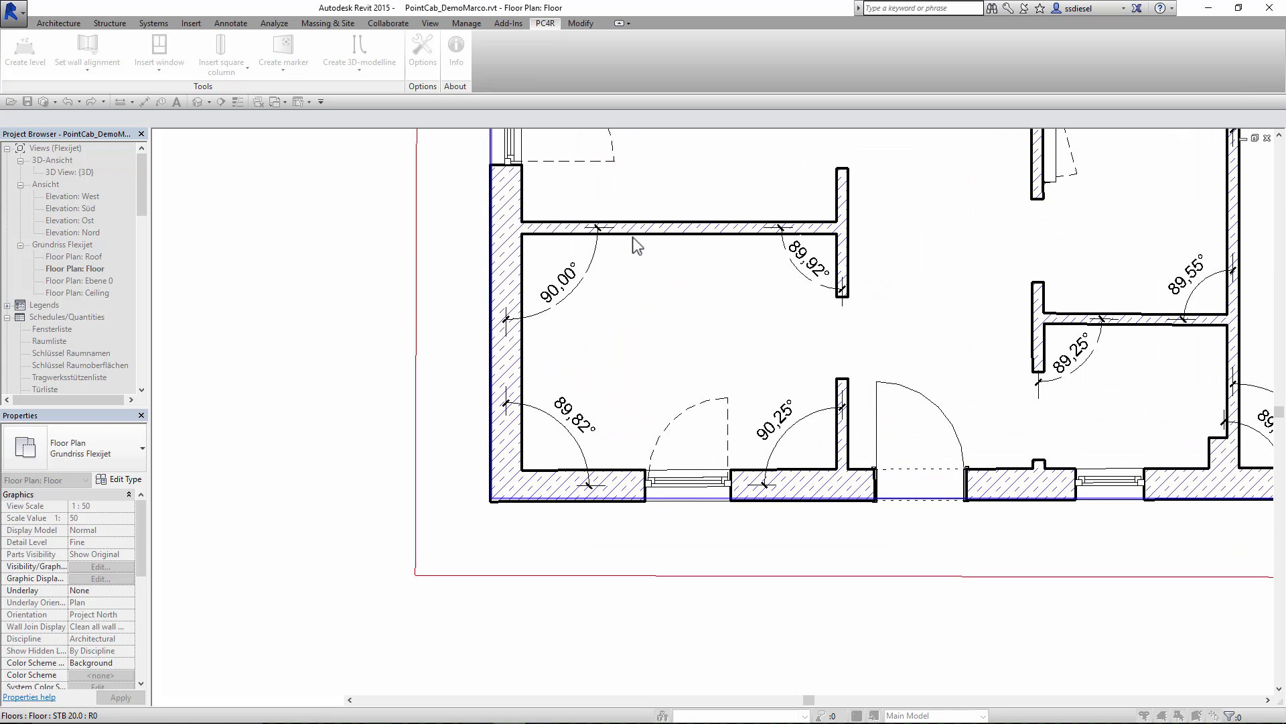
pyautogui.click(846, 254)
pyautogui.click(811, 491)
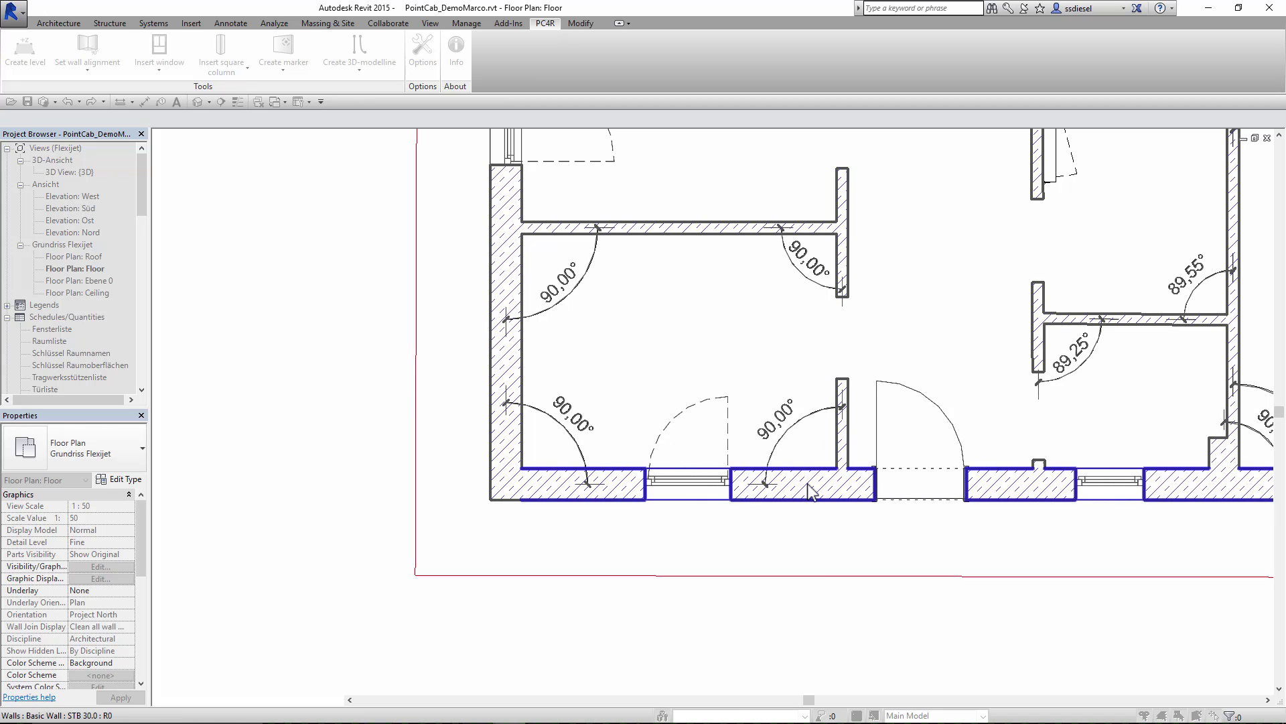
pyautogui.press('Escape')
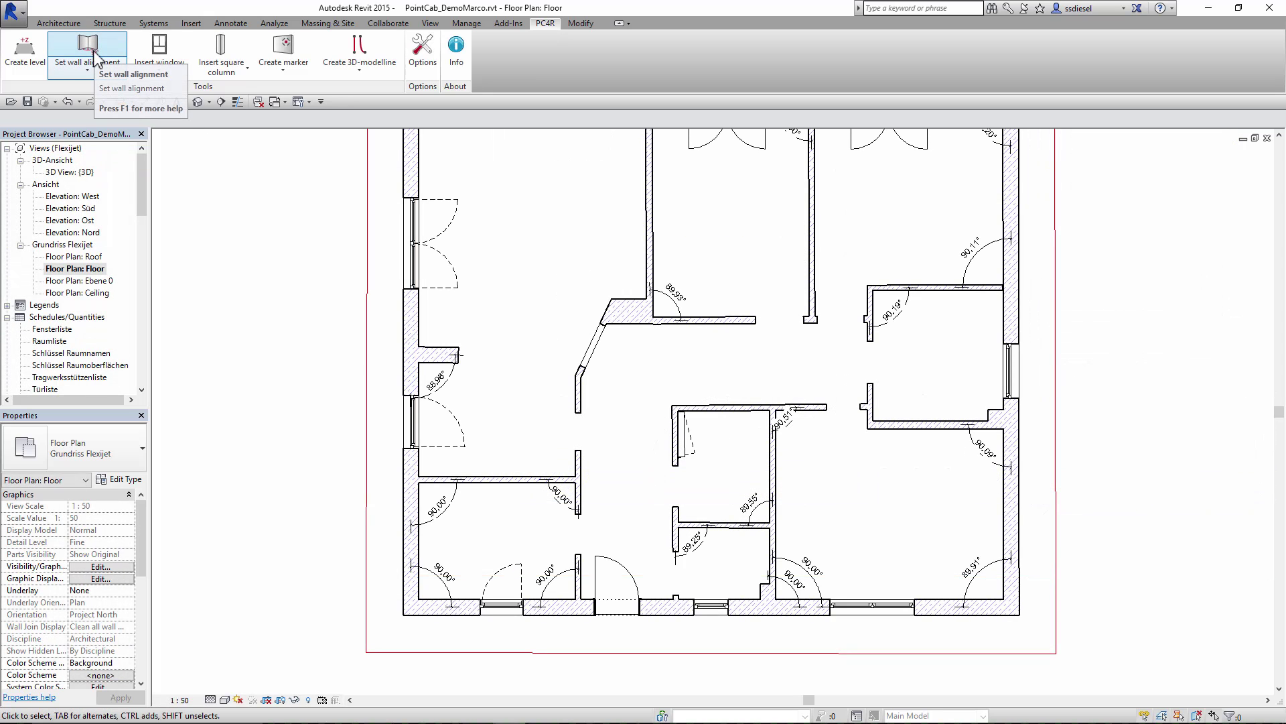
# Window-select the whole plan in multiselection mode and square all walls to 90°.
pyautogui.click(94, 59)
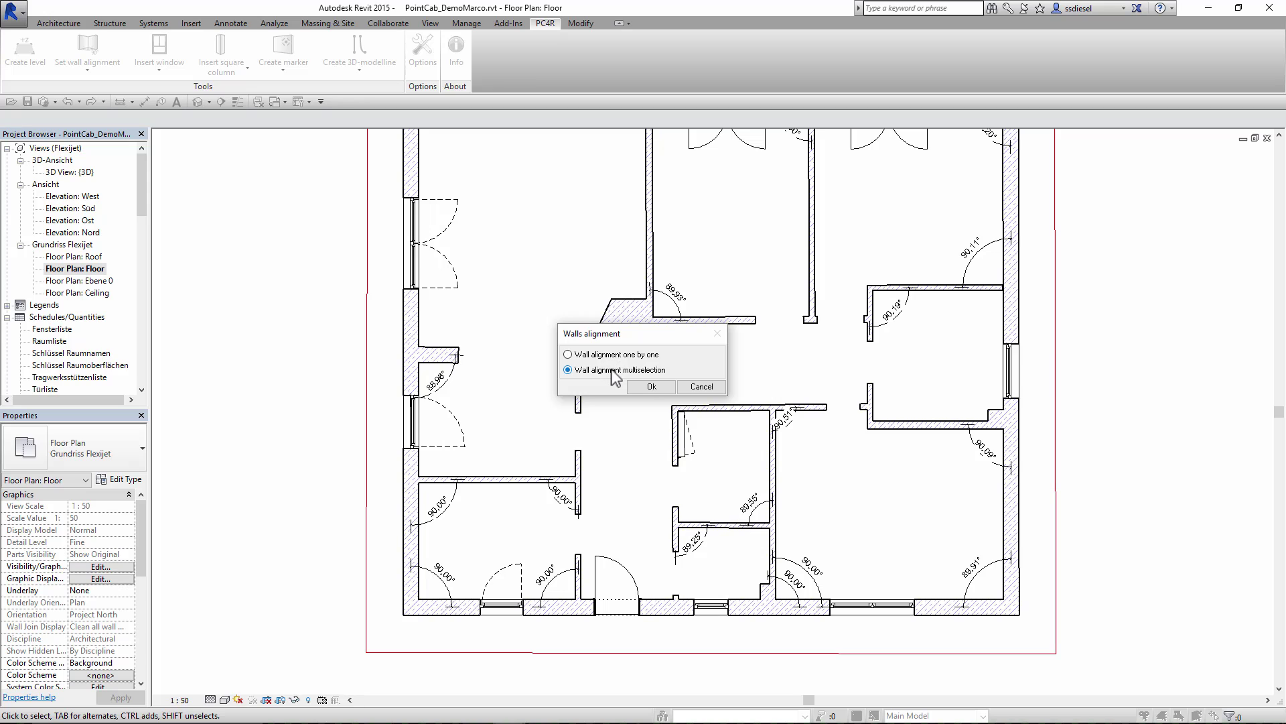
pyautogui.click(652, 386)
pyautogui.scroll(-2, 670, 375)
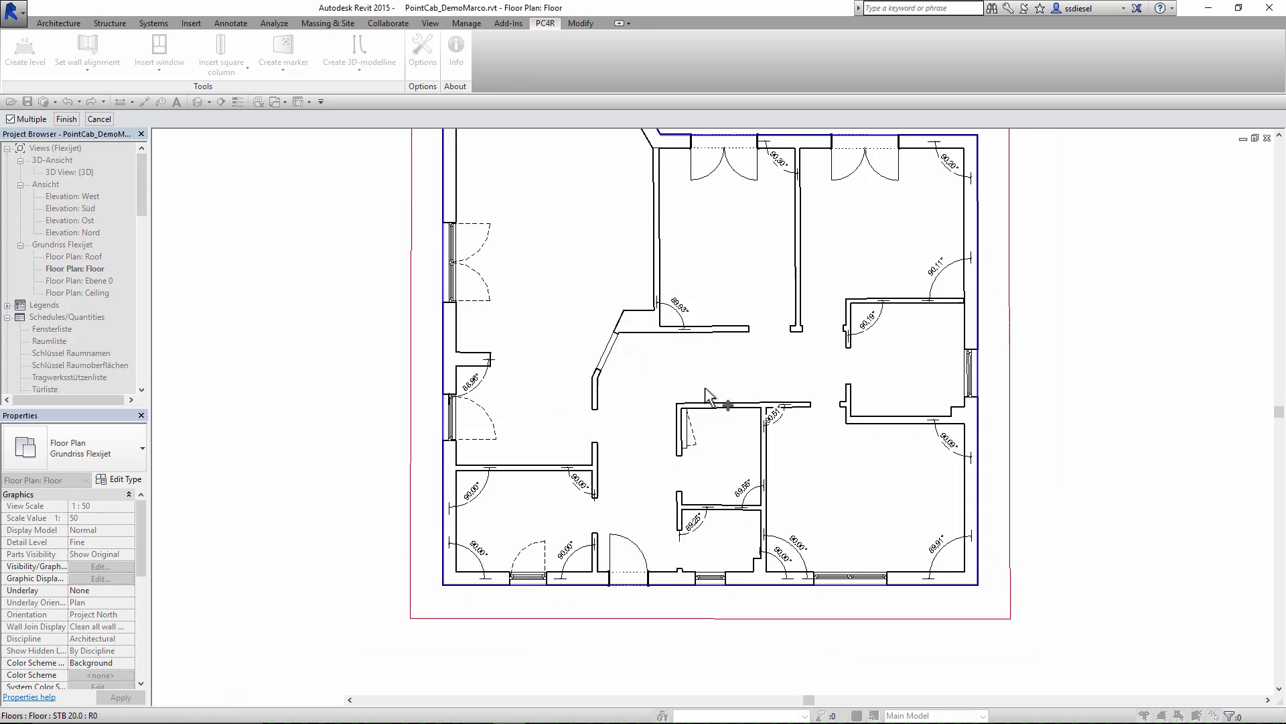
pyautogui.scroll(-3, 677, 354)
pyautogui.moveTo(520, 168); pyautogui.dragTo(934, 553)
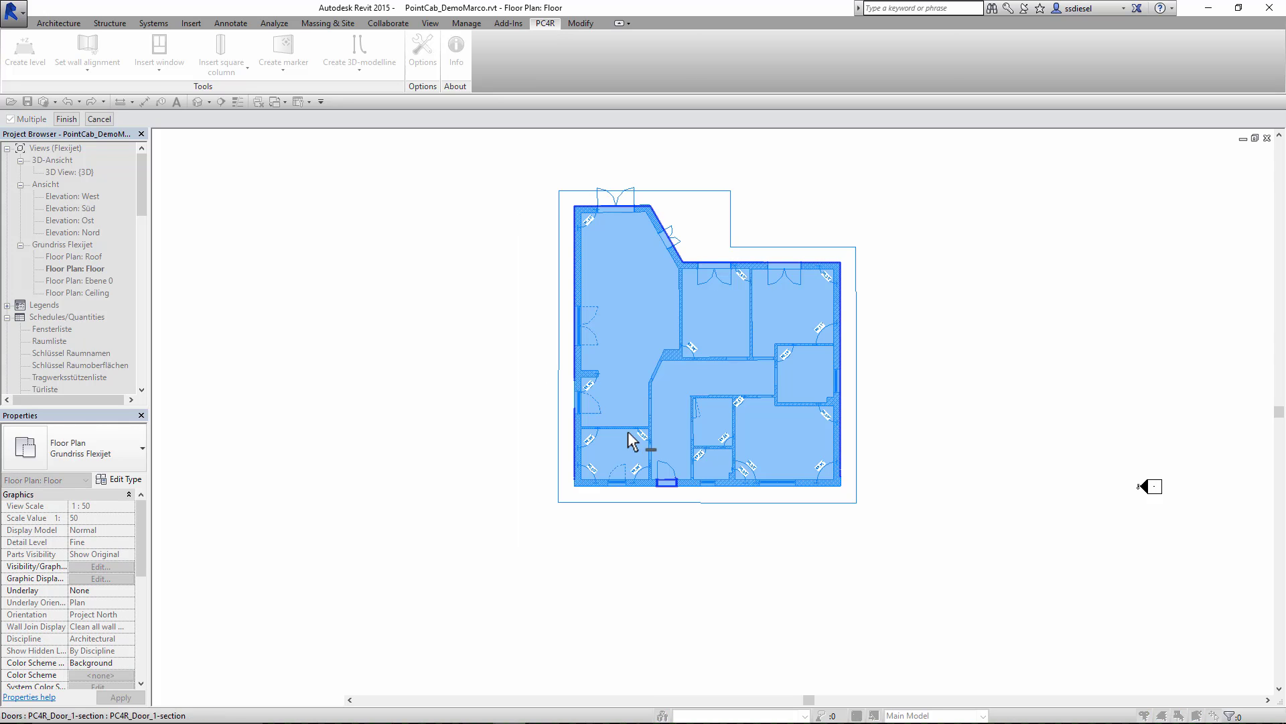
pyautogui.click(65, 119)
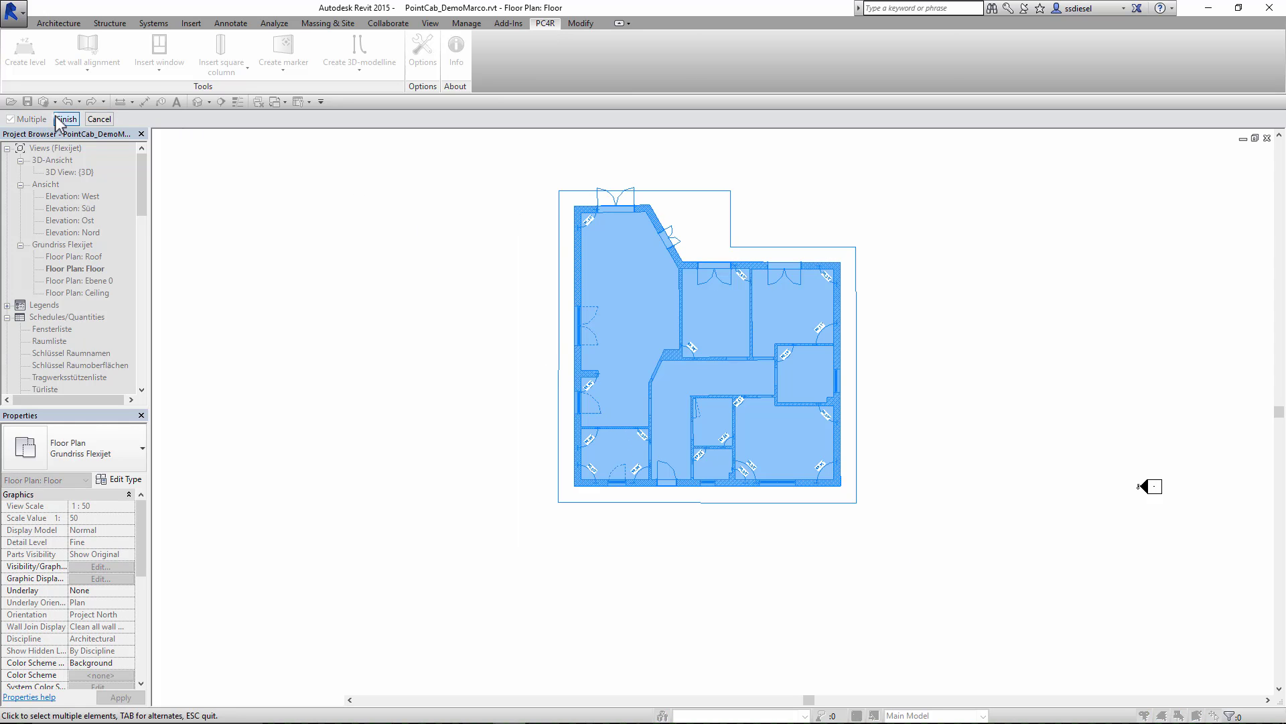
# Zoom and pan the floor plan to check the lower walls read 90.00°.
pyautogui.scroll(3, 824, 278)
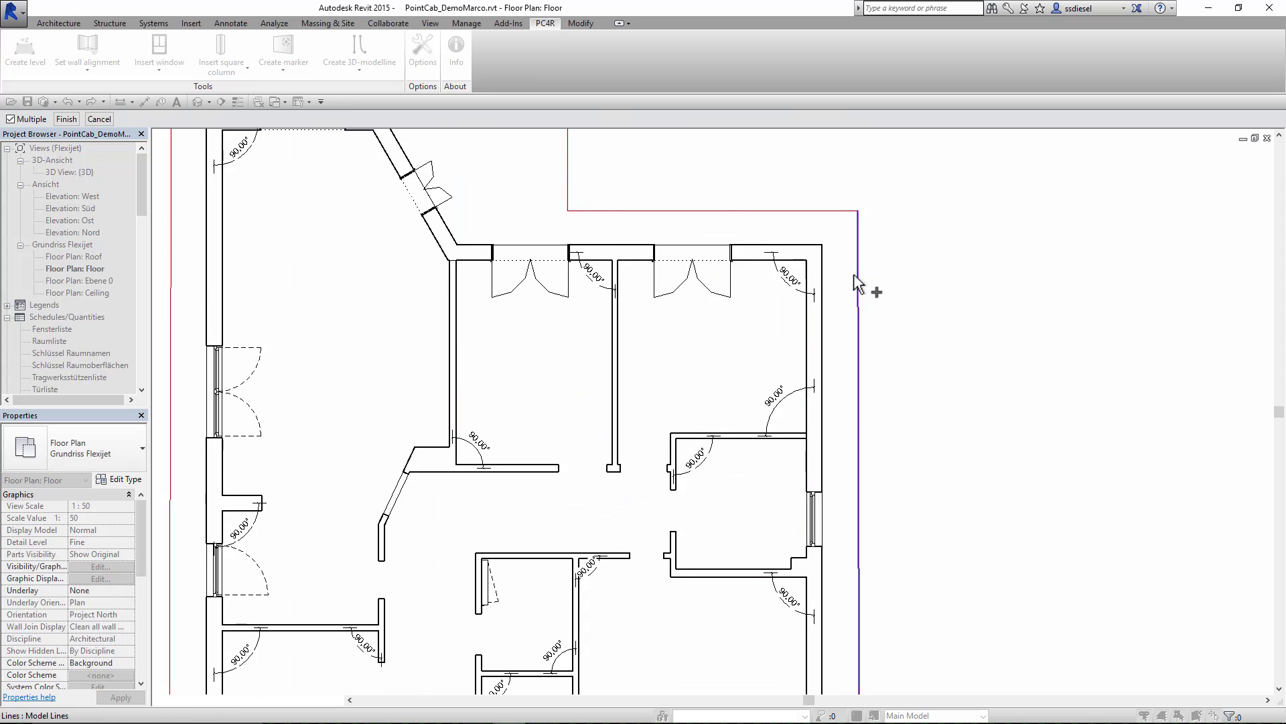
pyautogui.scroll(2, 841, 315)
pyautogui.moveTo(476, 377)
pyautogui.mouseDown(button='middle')
pyautogui.moveTo(540, 299)
pyautogui.moveTo(589, 288)
pyautogui.moveTo(605, 353)
pyautogui.moveTo(676, 260)
pyautogui.mouseUp(button='middle')
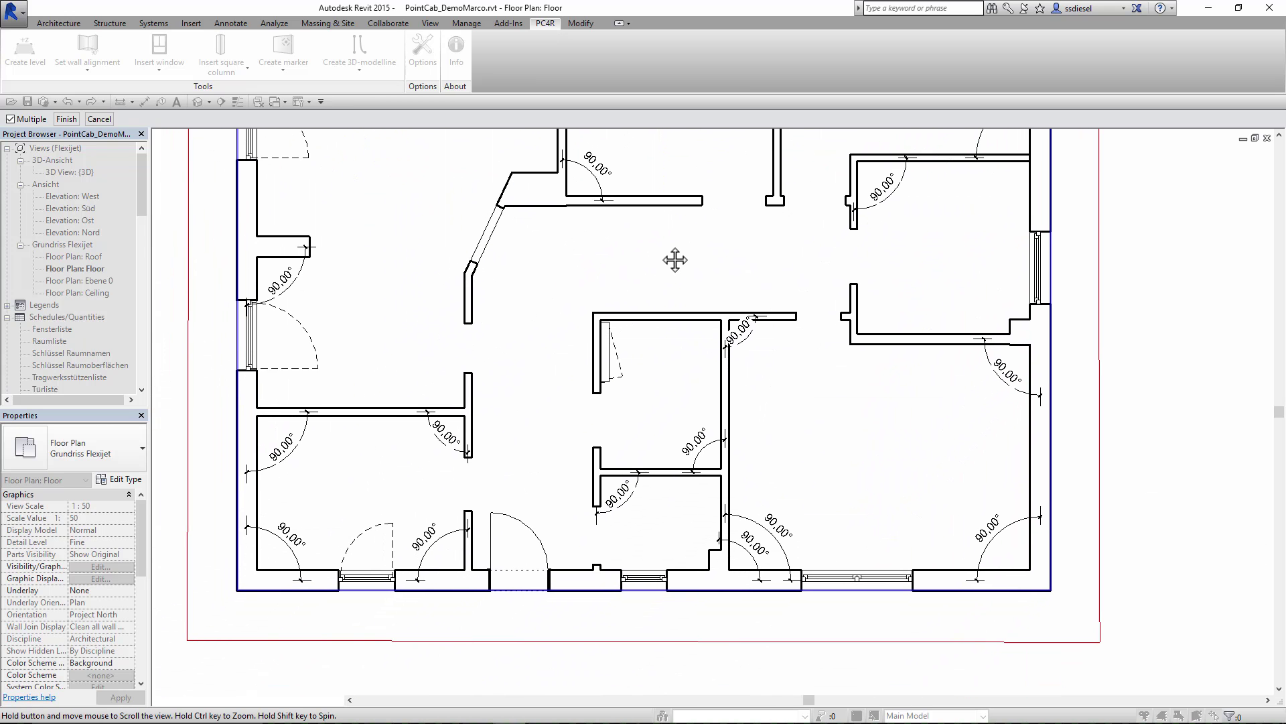